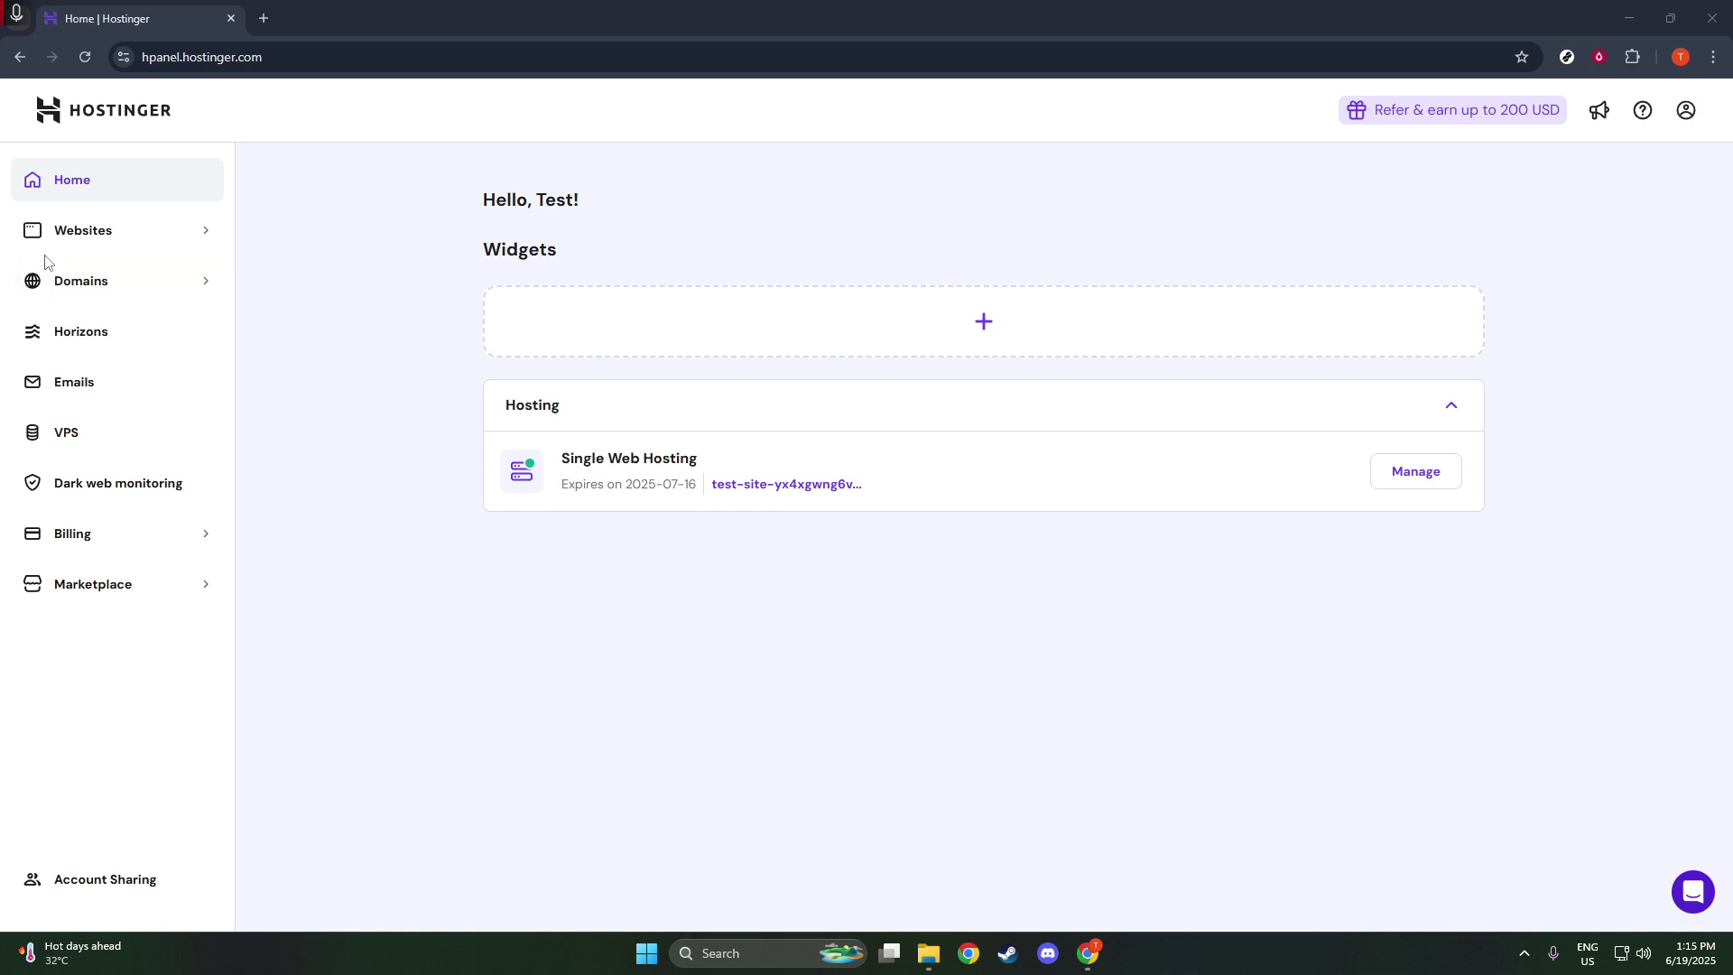
# Open the website in the builder and bring up its store's Classic Cap product for editing
pyautogui.click(111, 240)
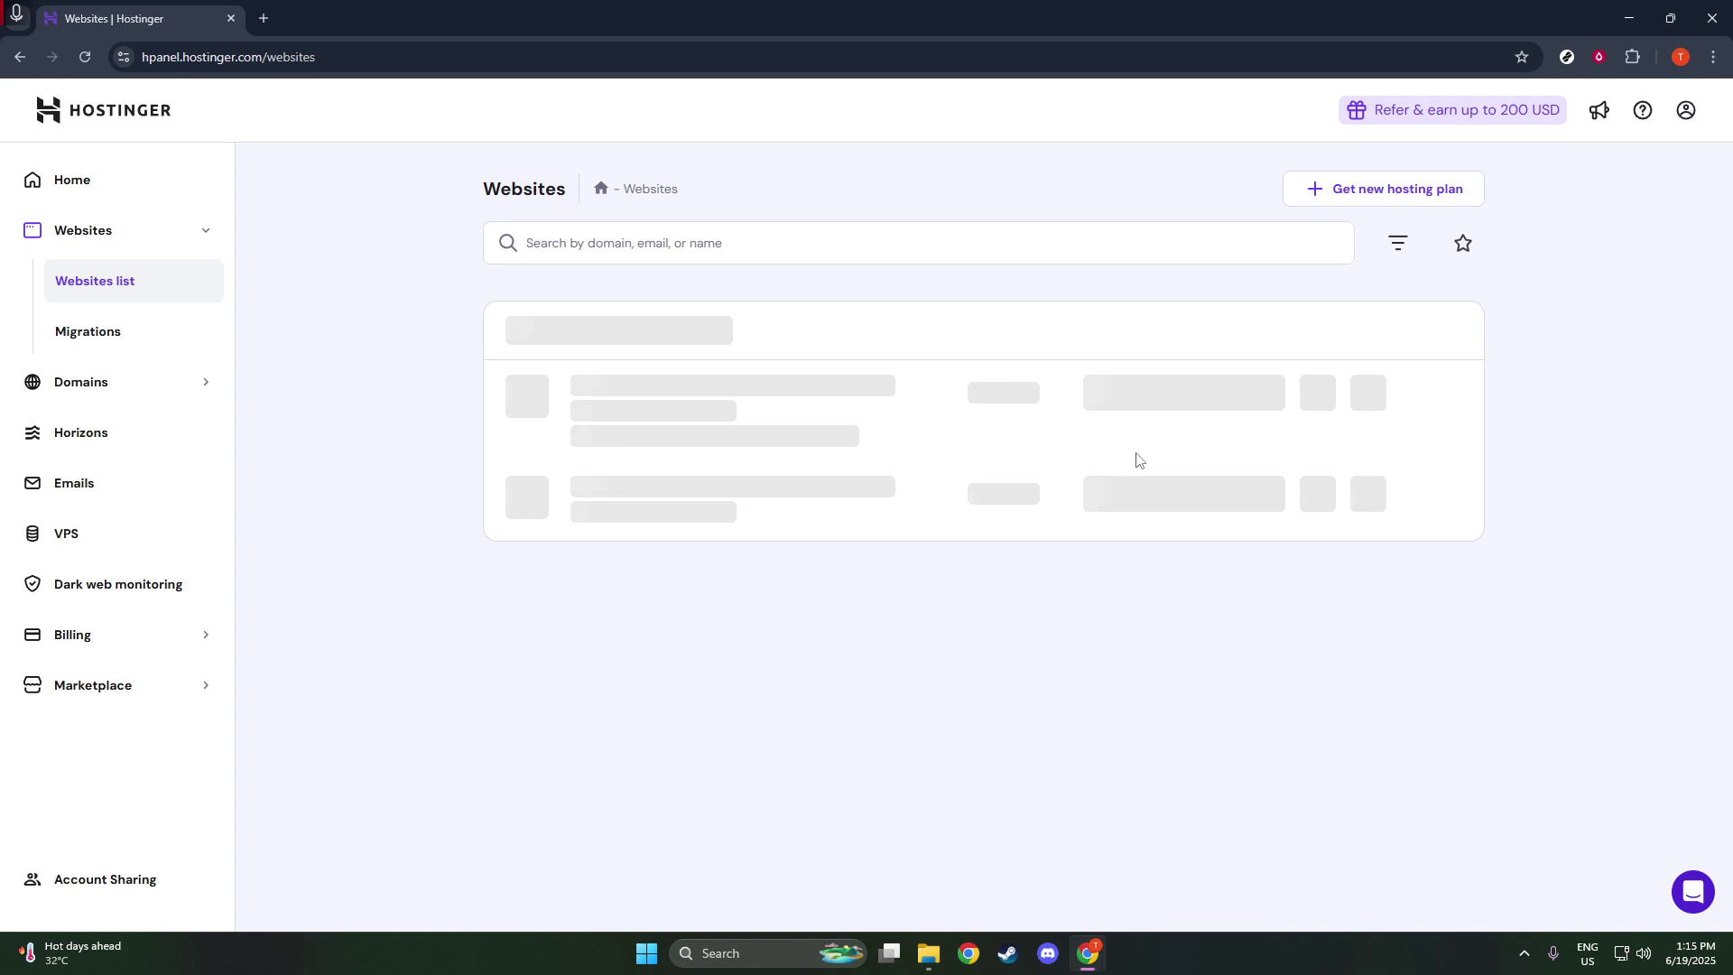
pyautogui.click(1262, 427)
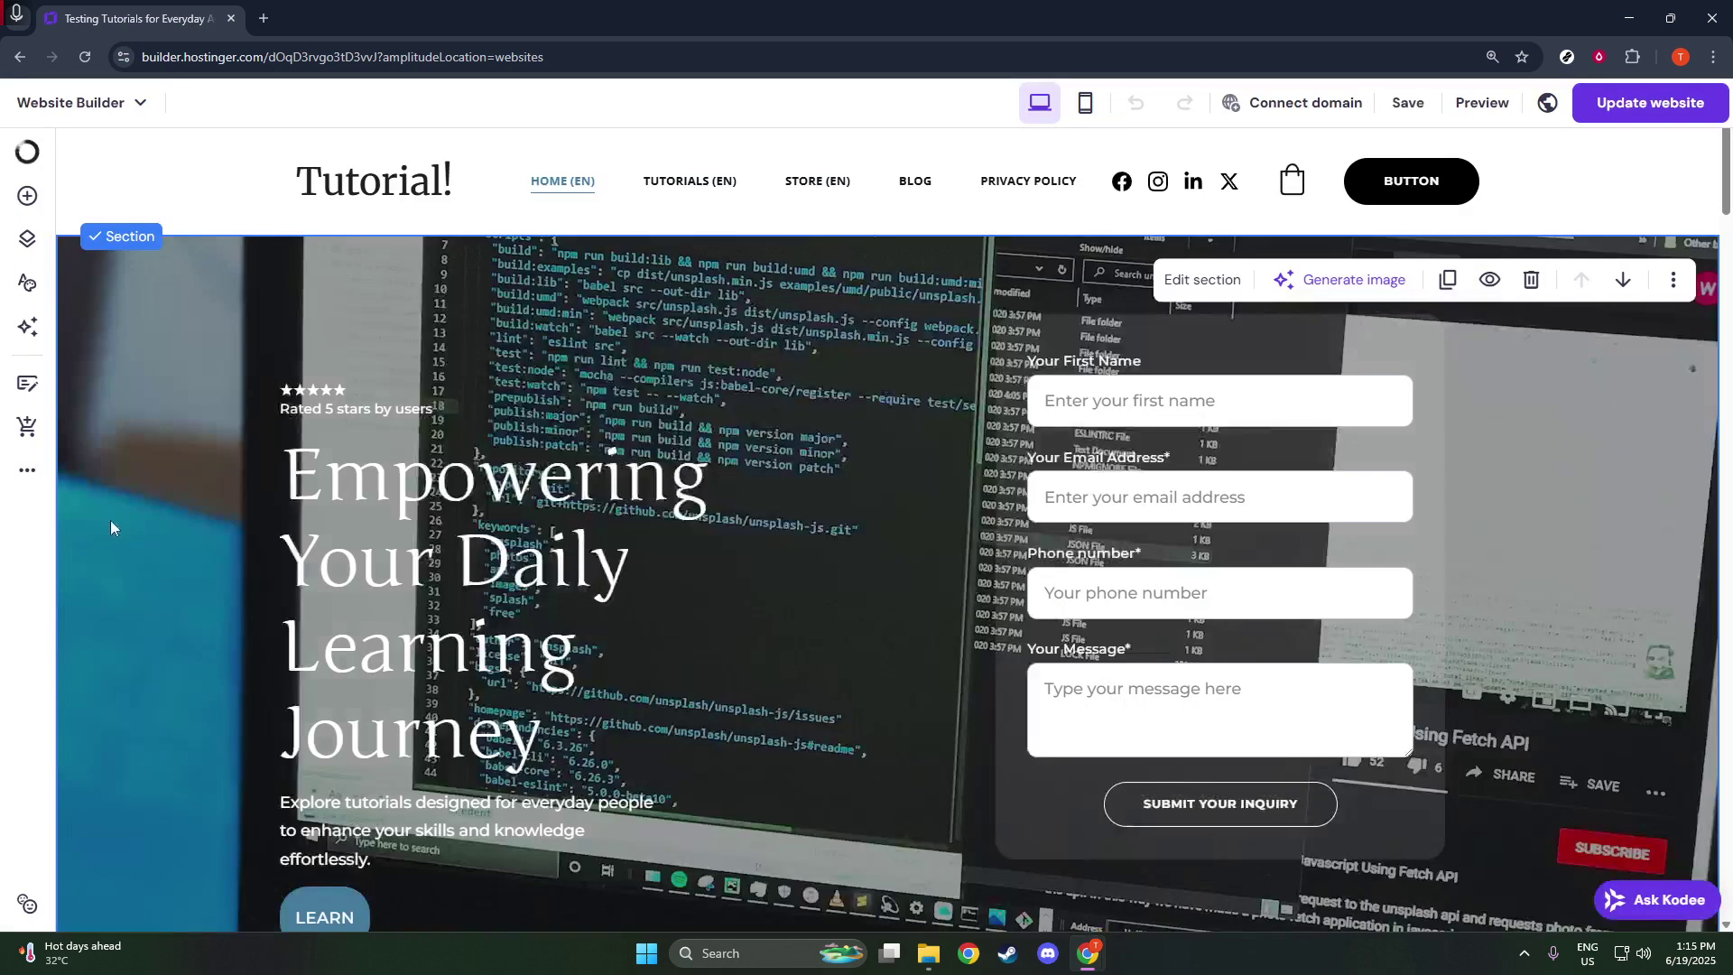
pyautogui.click(28, 433)
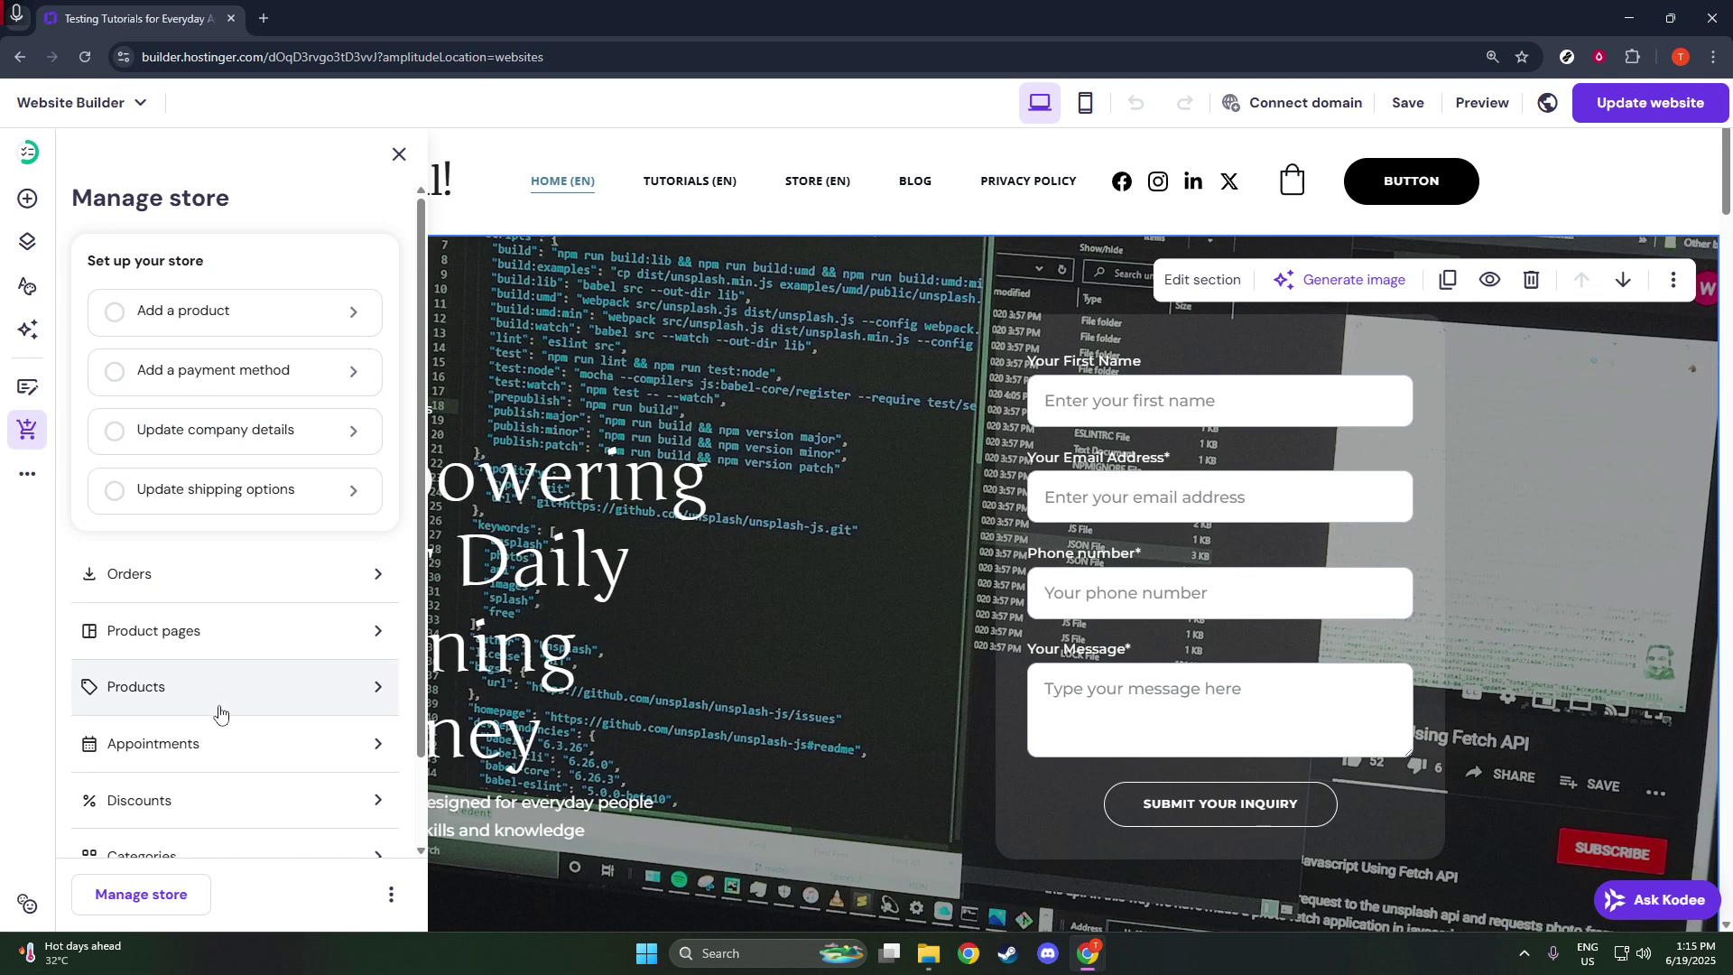
pyautogui.click(320, 643)
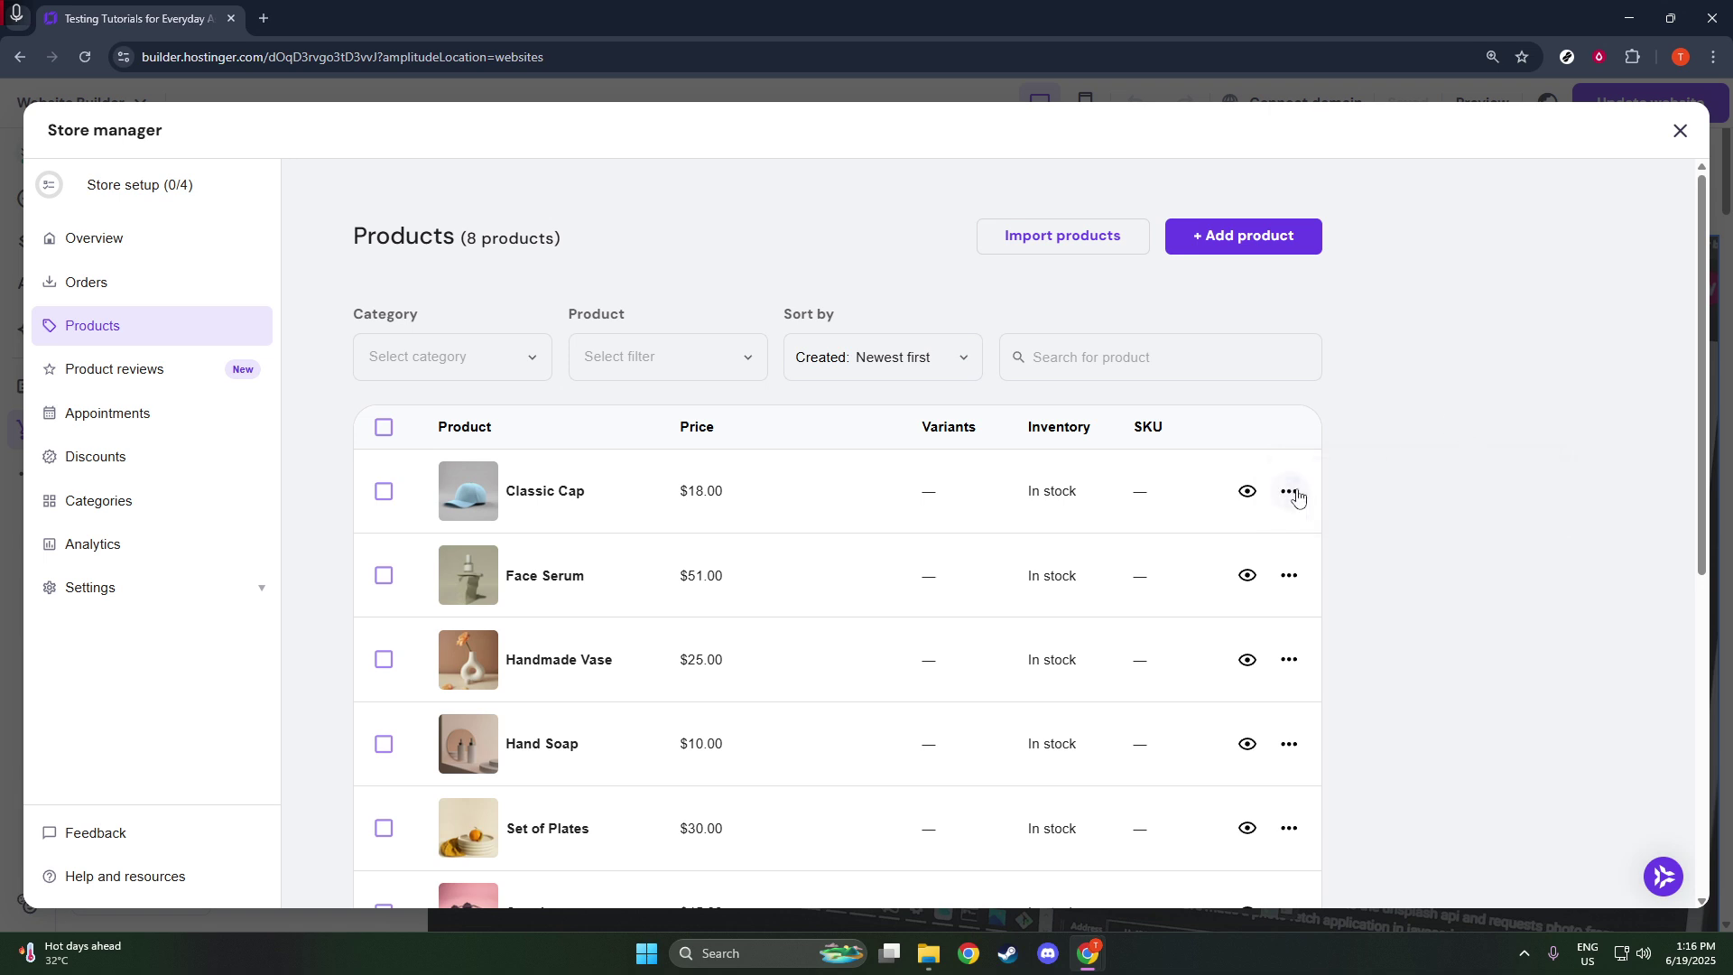
pyautogui.click(1291, 493)
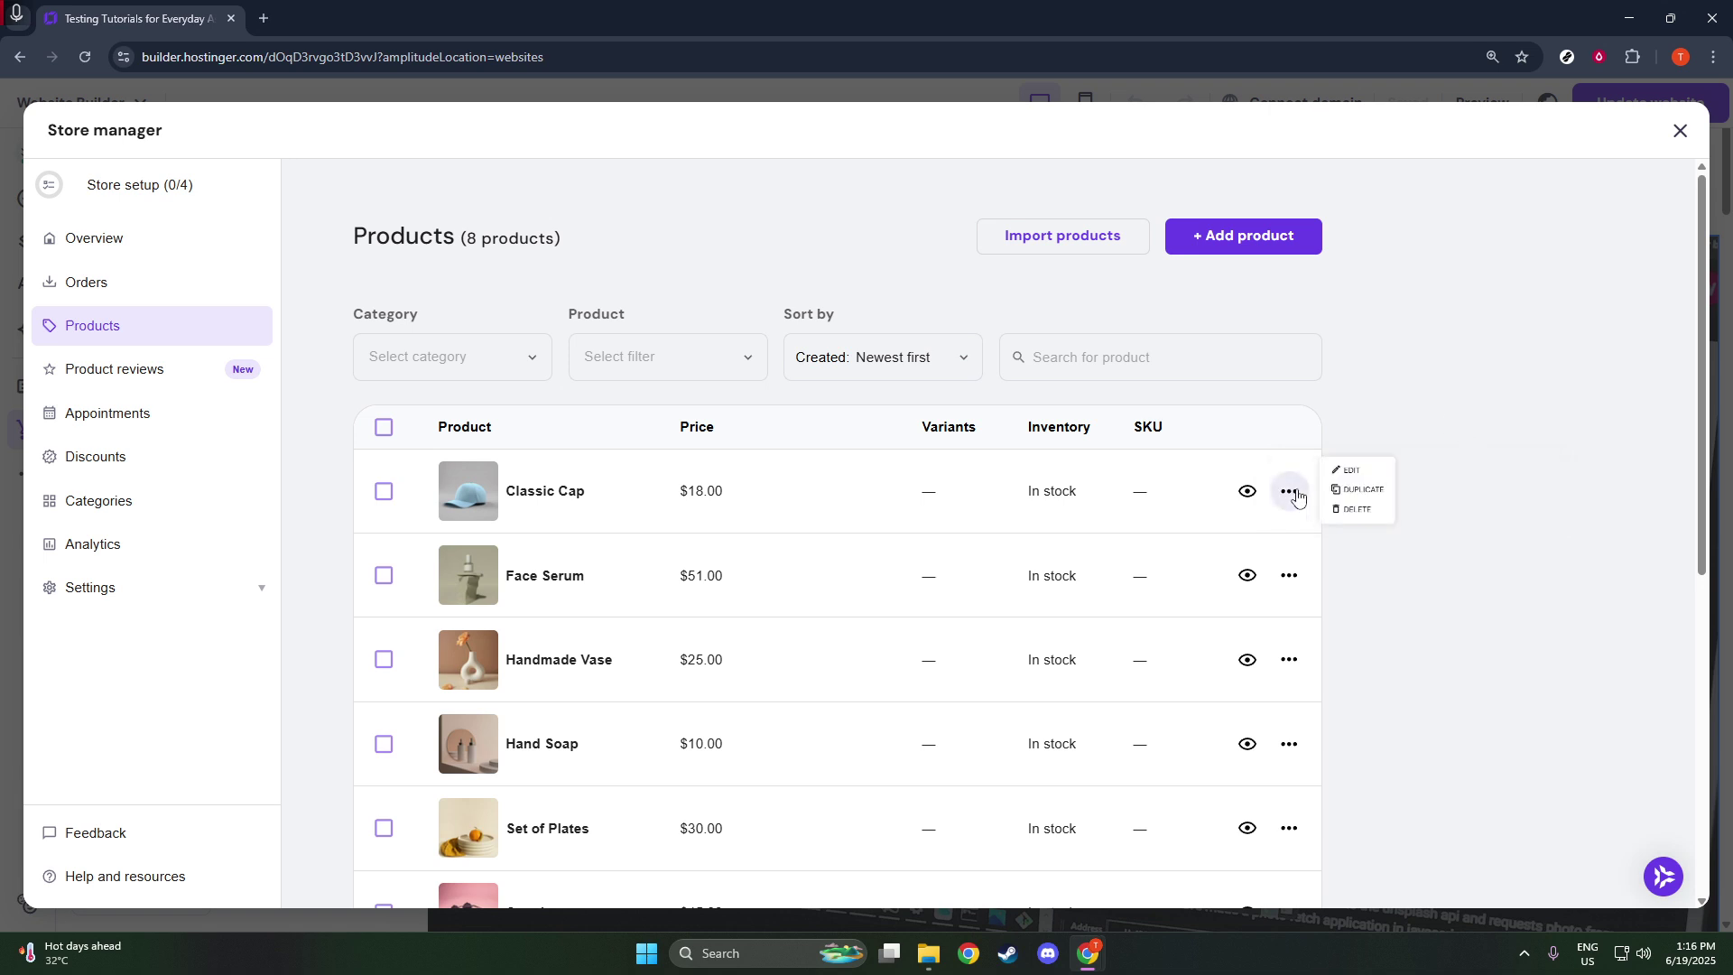
pyautogui.click(1352, 463)
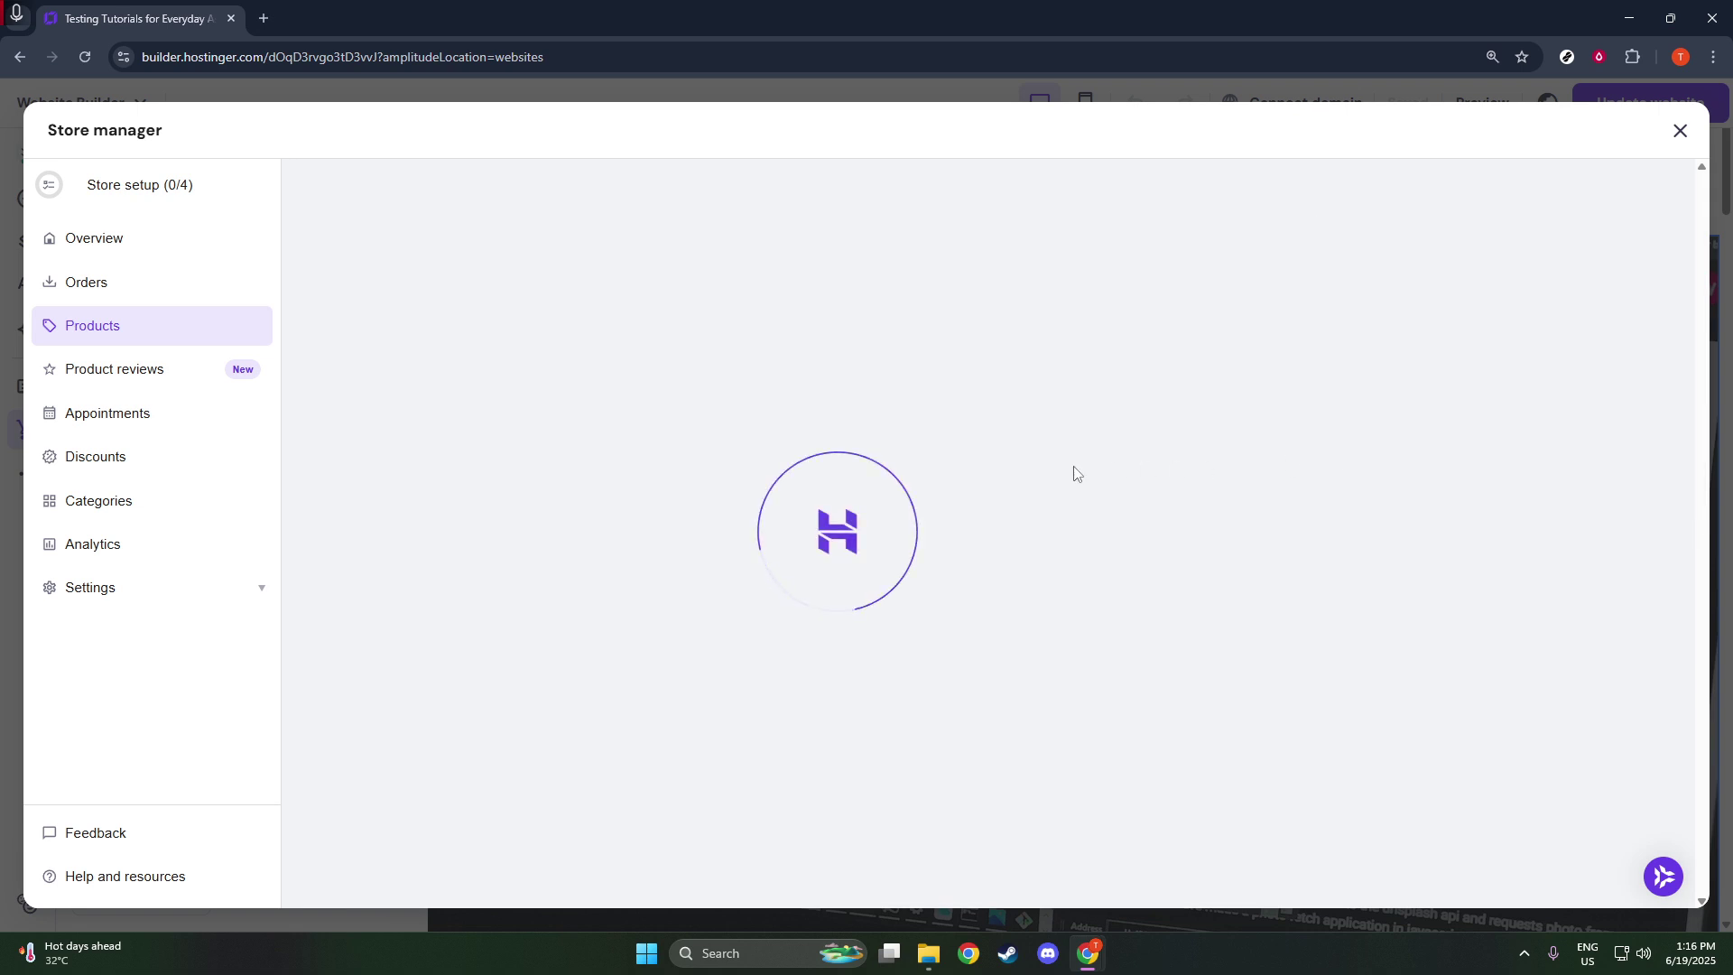
# Examine the Classic Cap's media, title, description, pricing, additional info and options sections
pyautogui.scroll(-5, 1045, 475)
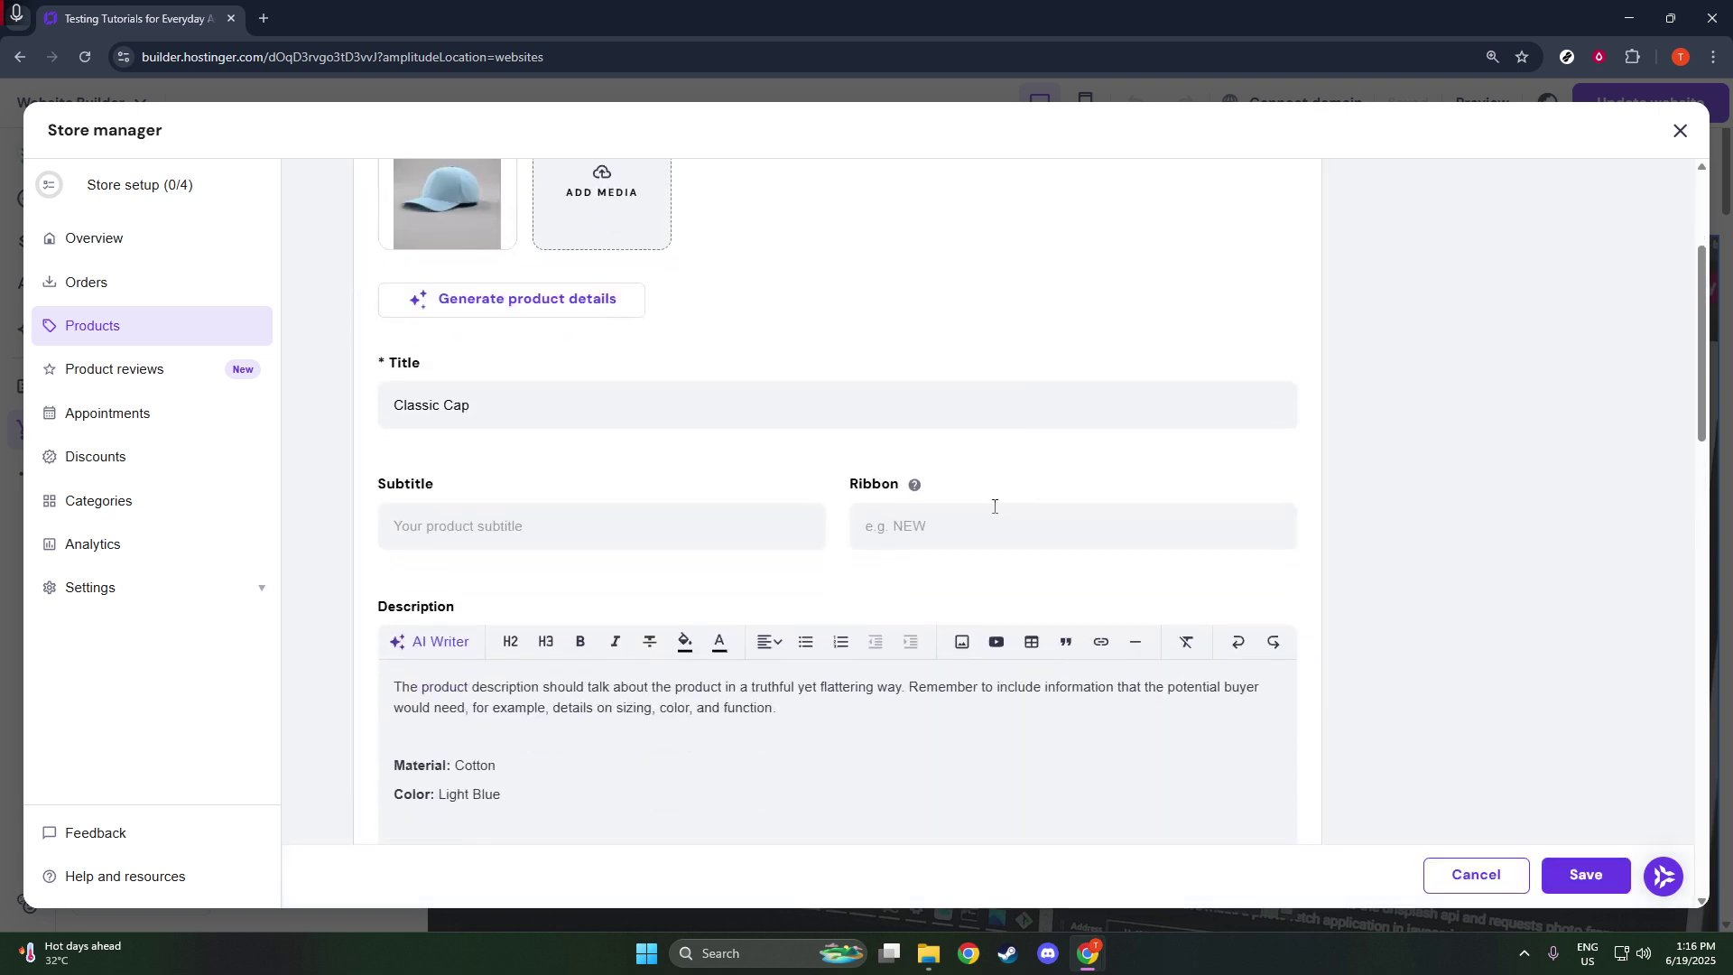
pyautogui.scroll(-2, 908, 526)
pyautogui.scroll(5, 900, 518)
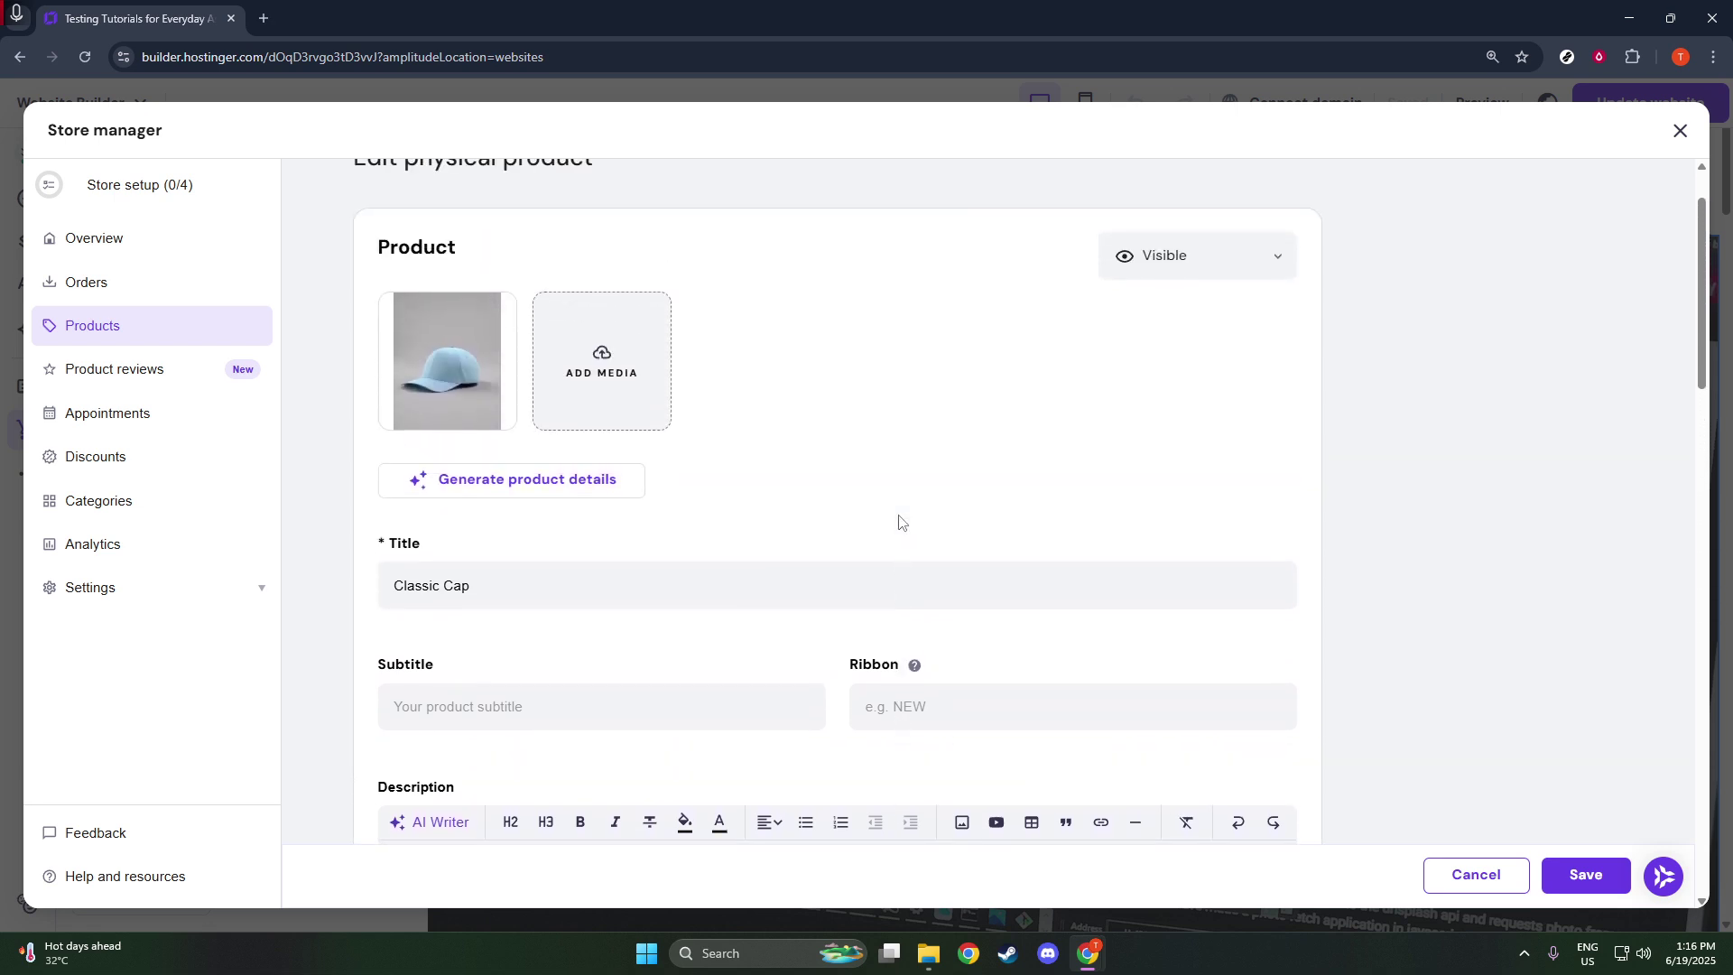
pyautogui.scroll(-9, 900, 522)
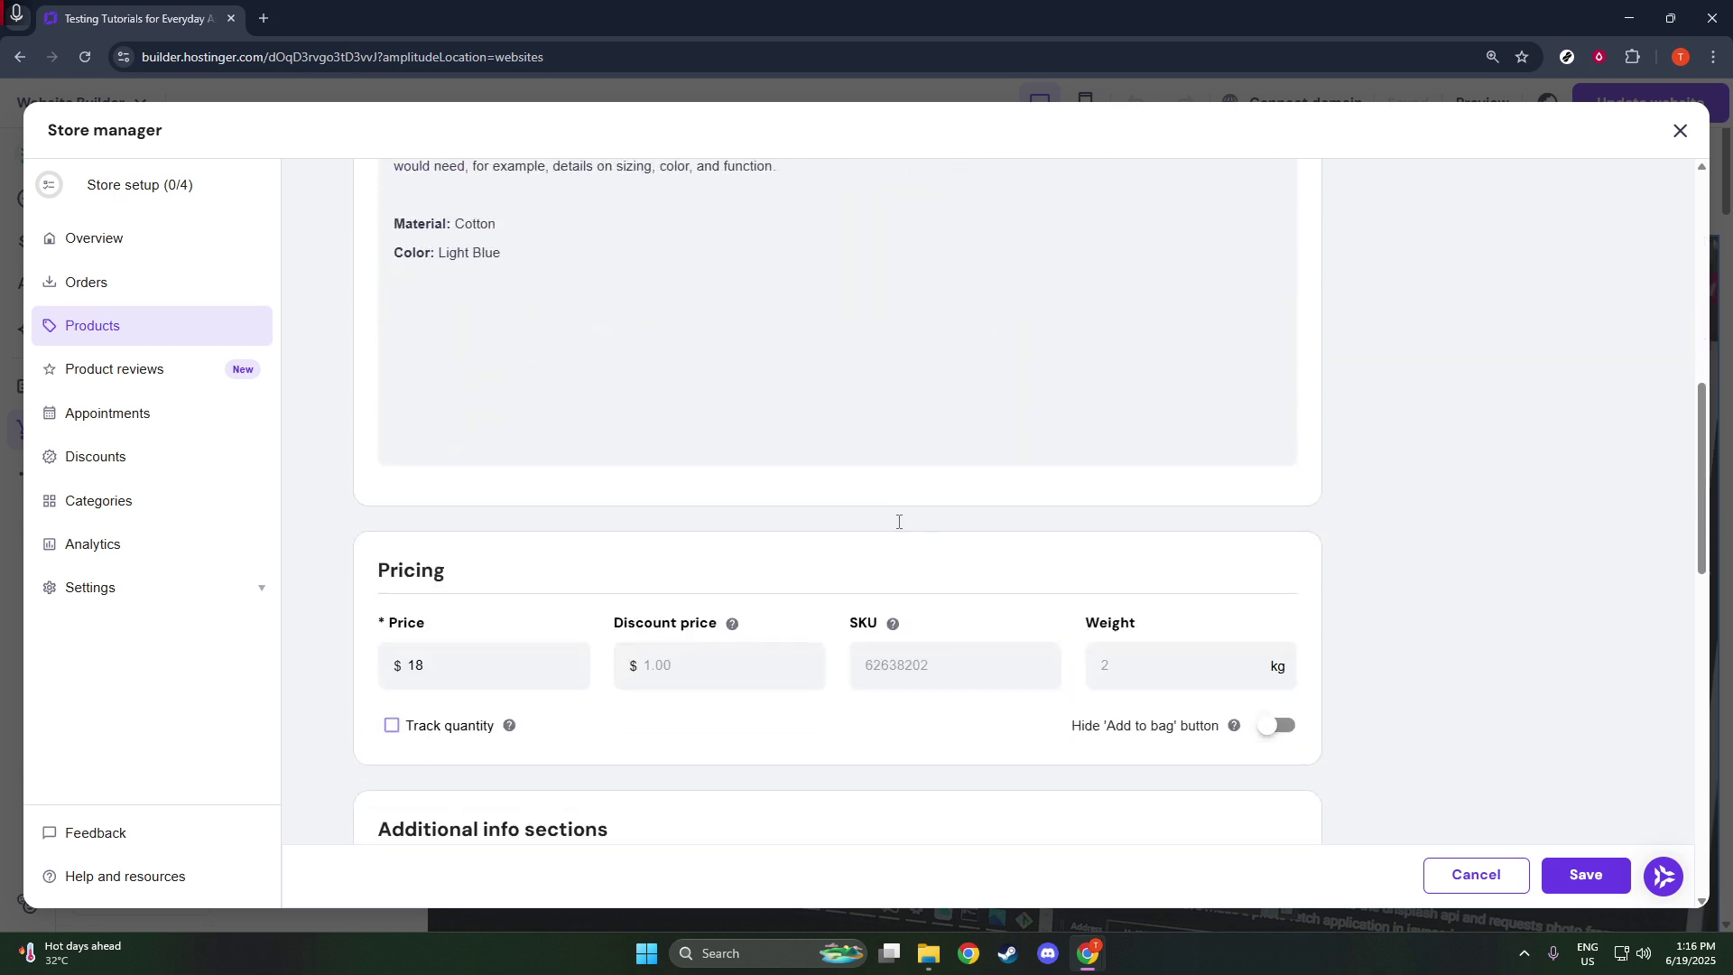
pyautogui.scroll(-1, 899, 522)
pyautogui.scroll(-3, 899, 523)
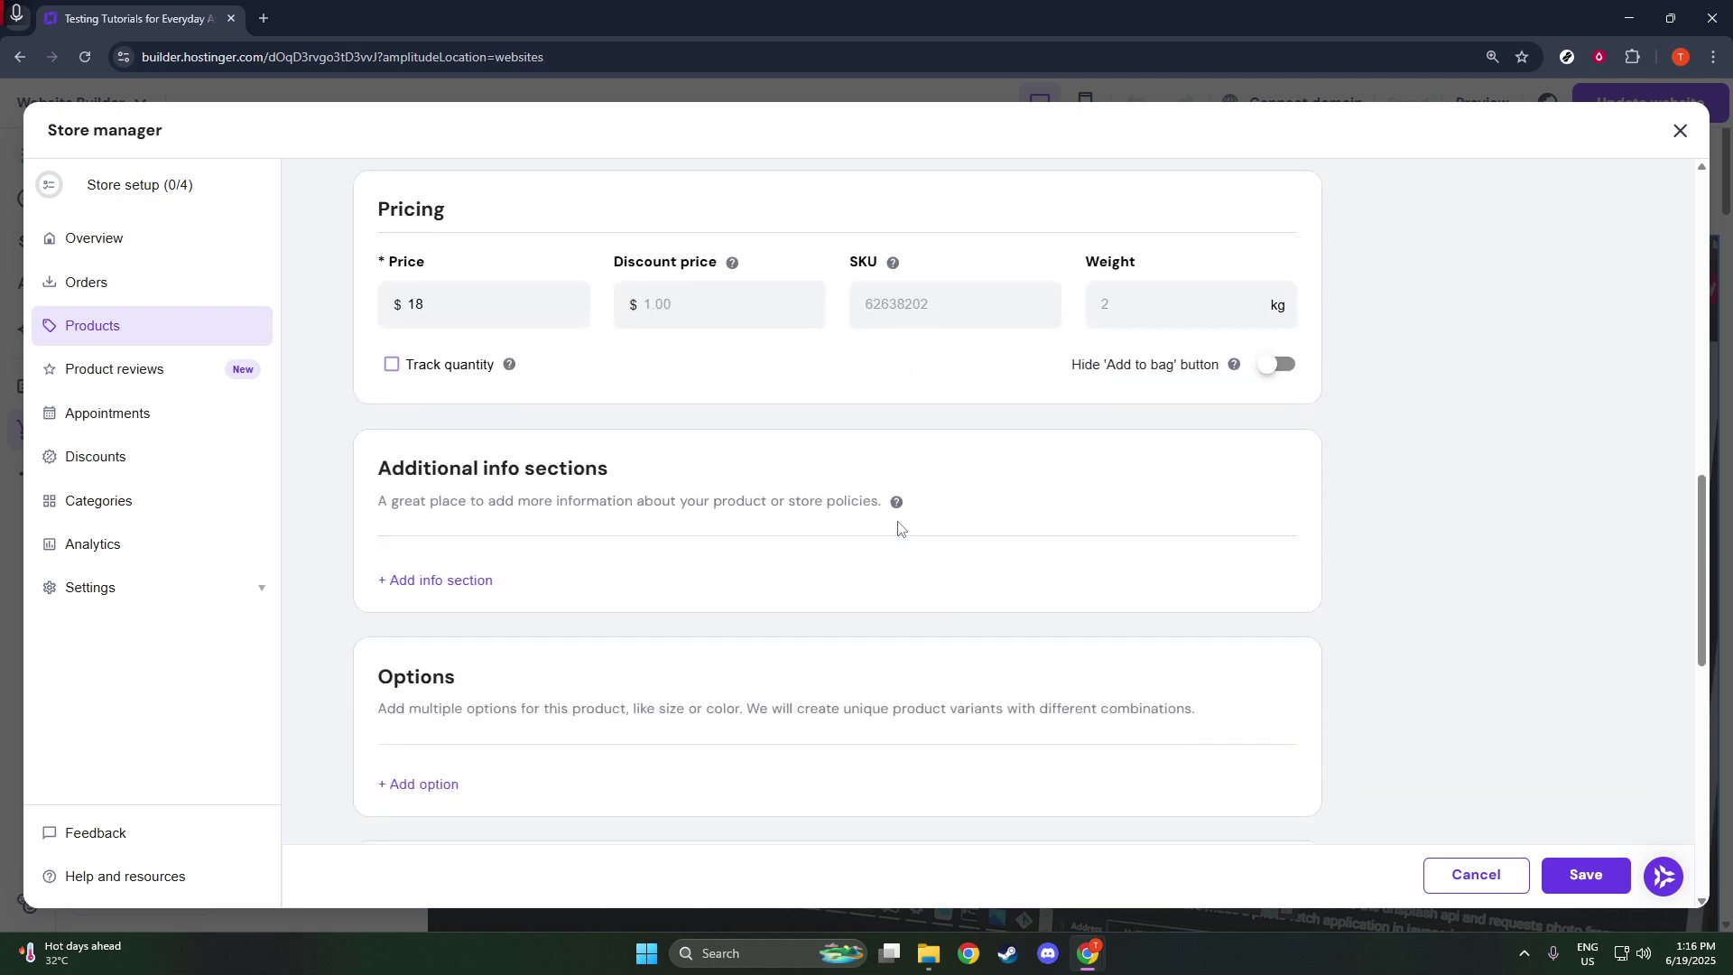
pyautogui.scroll(7, 899, 530)
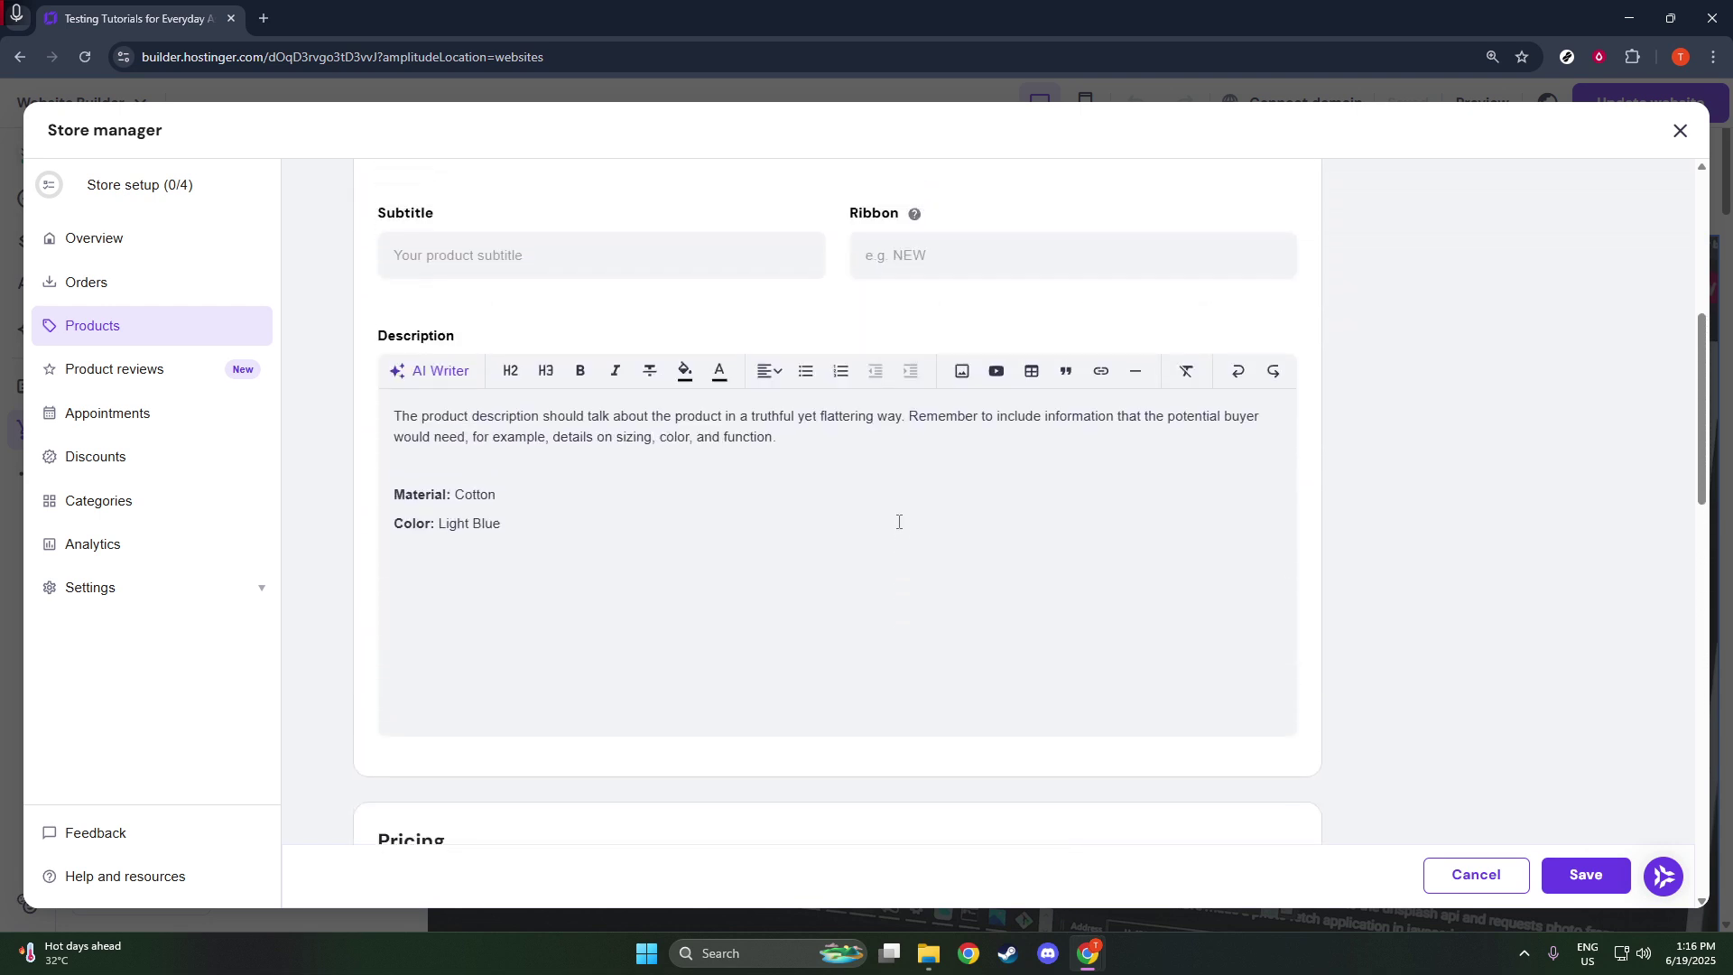
pyautogui.scroll(2, 894, 523)
# Set the Classic Cap's SKU to 1212 in its pricing details
pyautogui.scroll(-5, 894, 527)
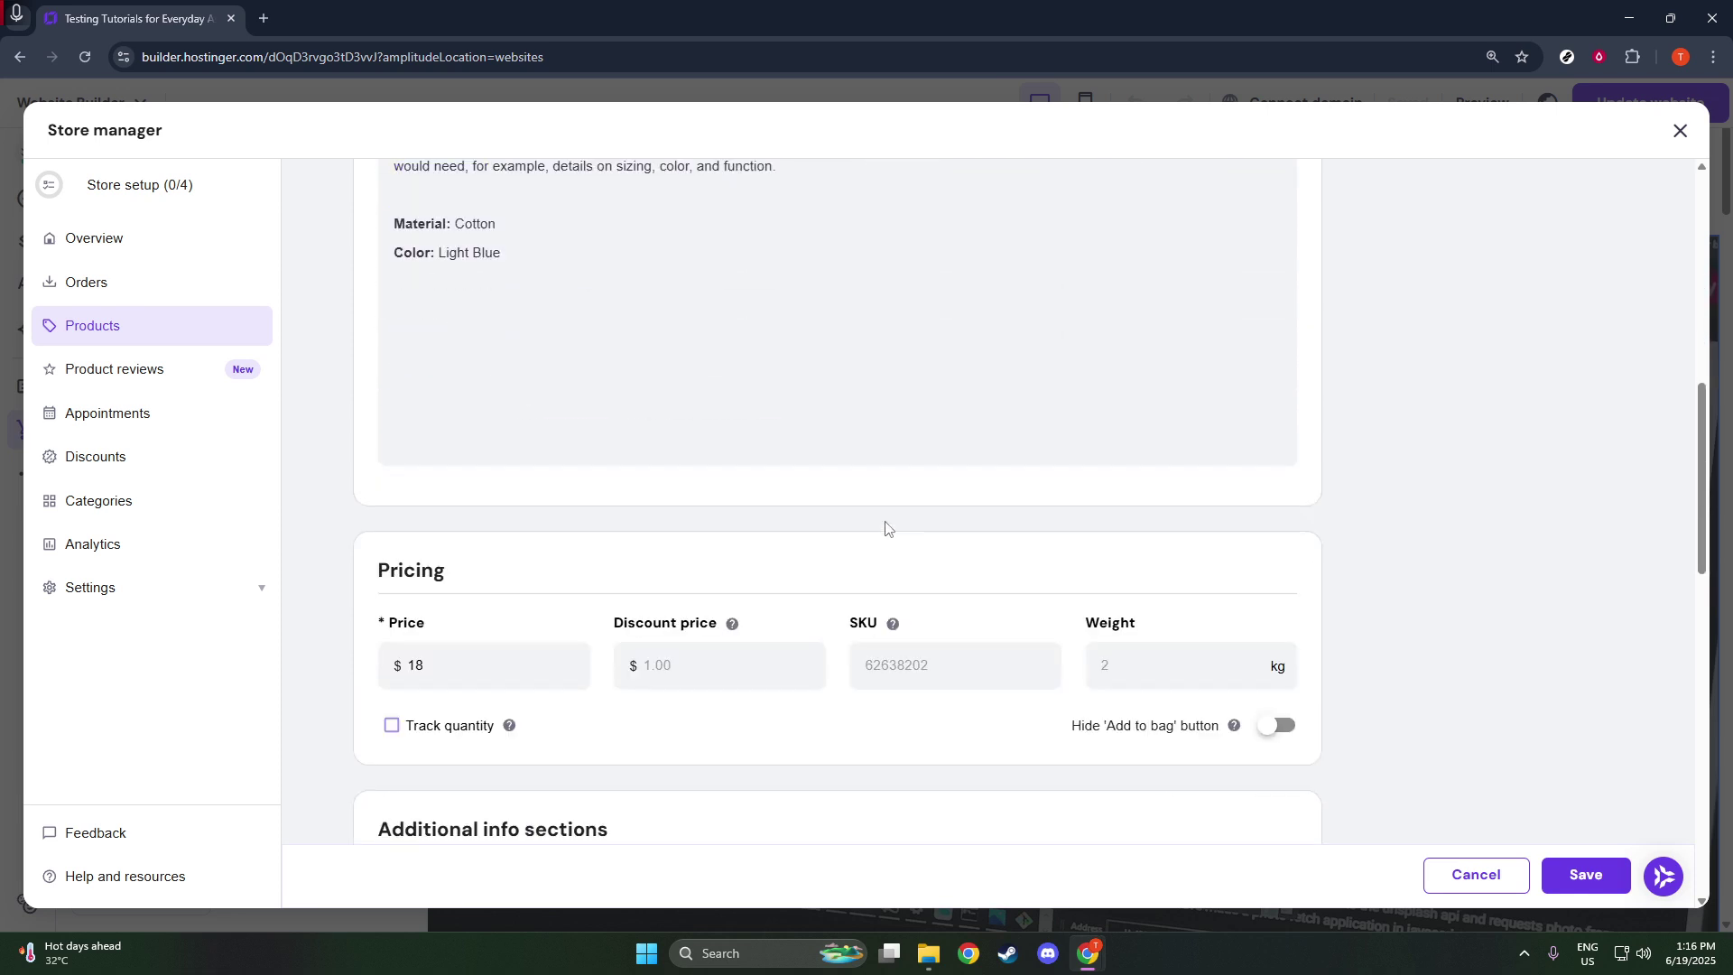
pyautogui.scroll(-2, 889, 577)
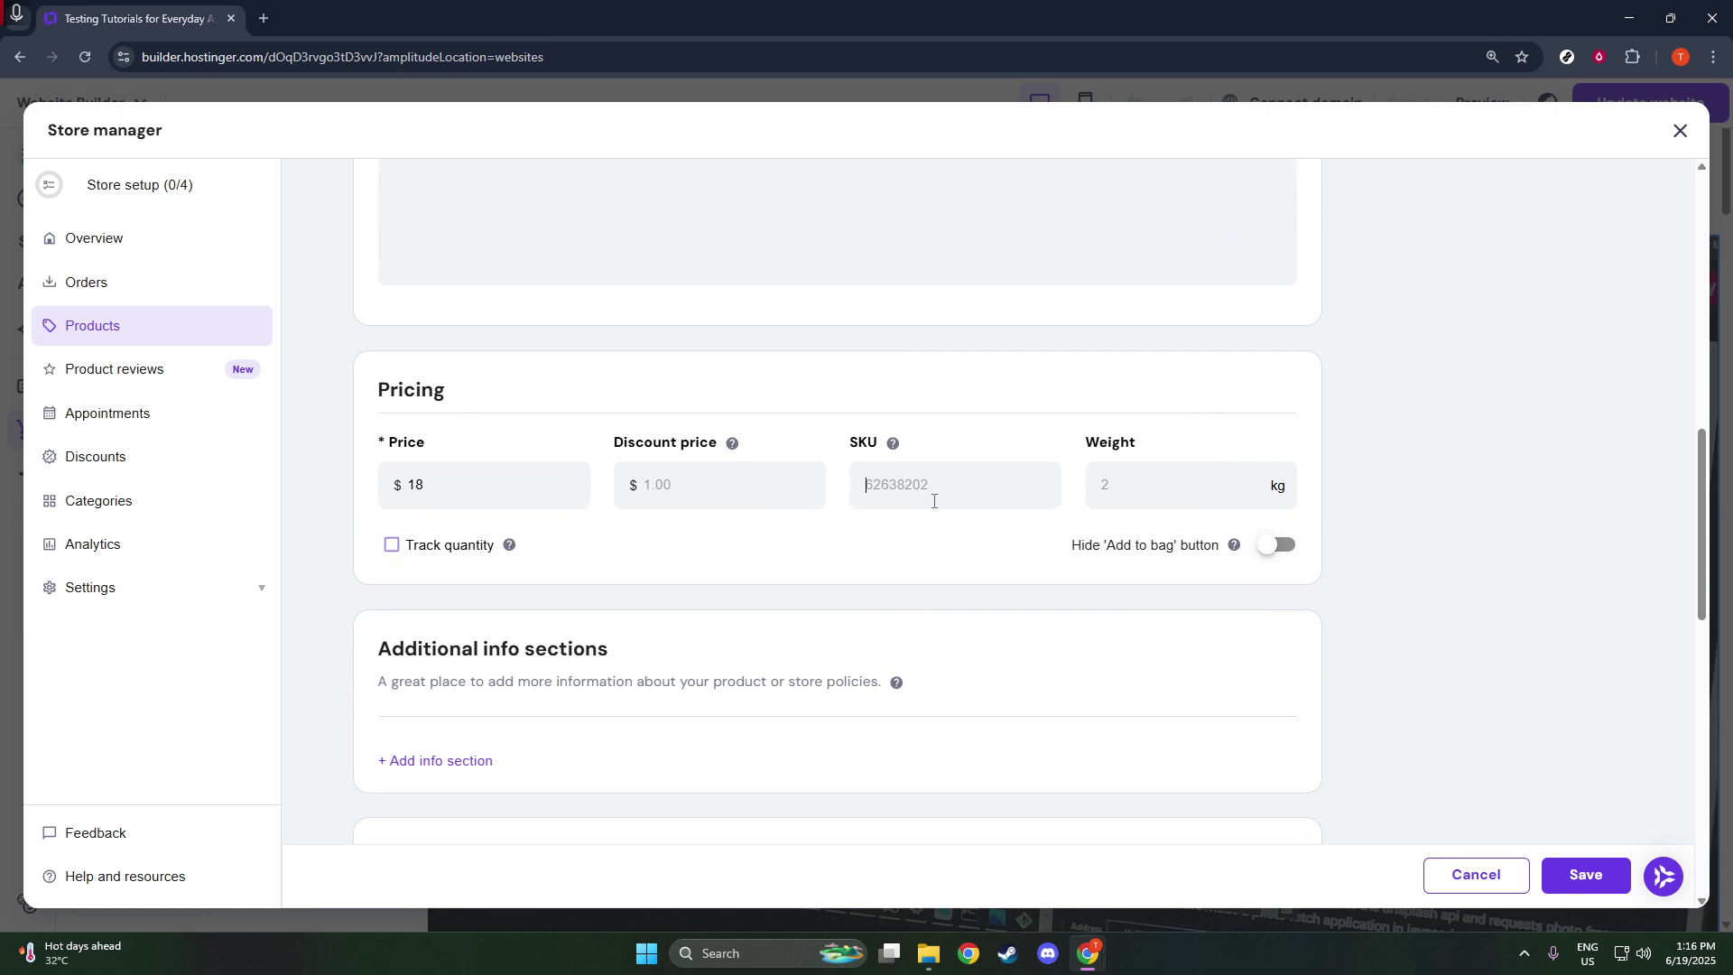
pyautogui.click(934, 473)
pyautogui.write('1212')
# Add a product option named Red with the selection Polyester and save it
pyautogui.scroll(-6, 963, 578)
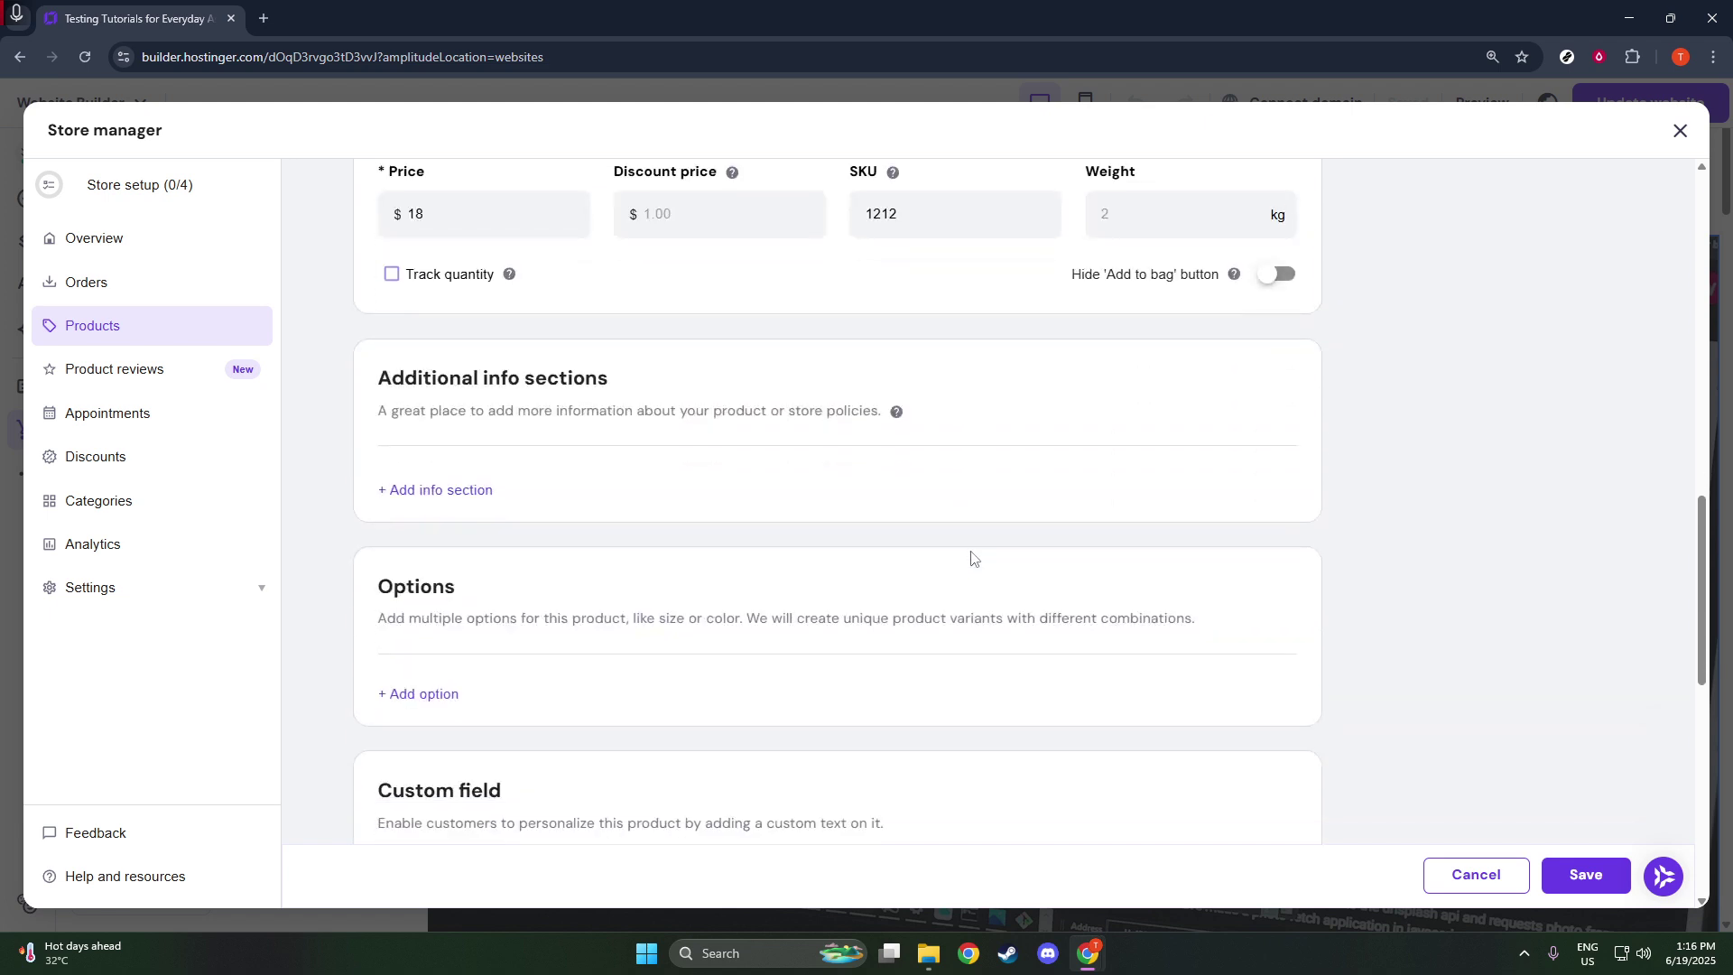
pyautogui.scroll(1, 704, 388)
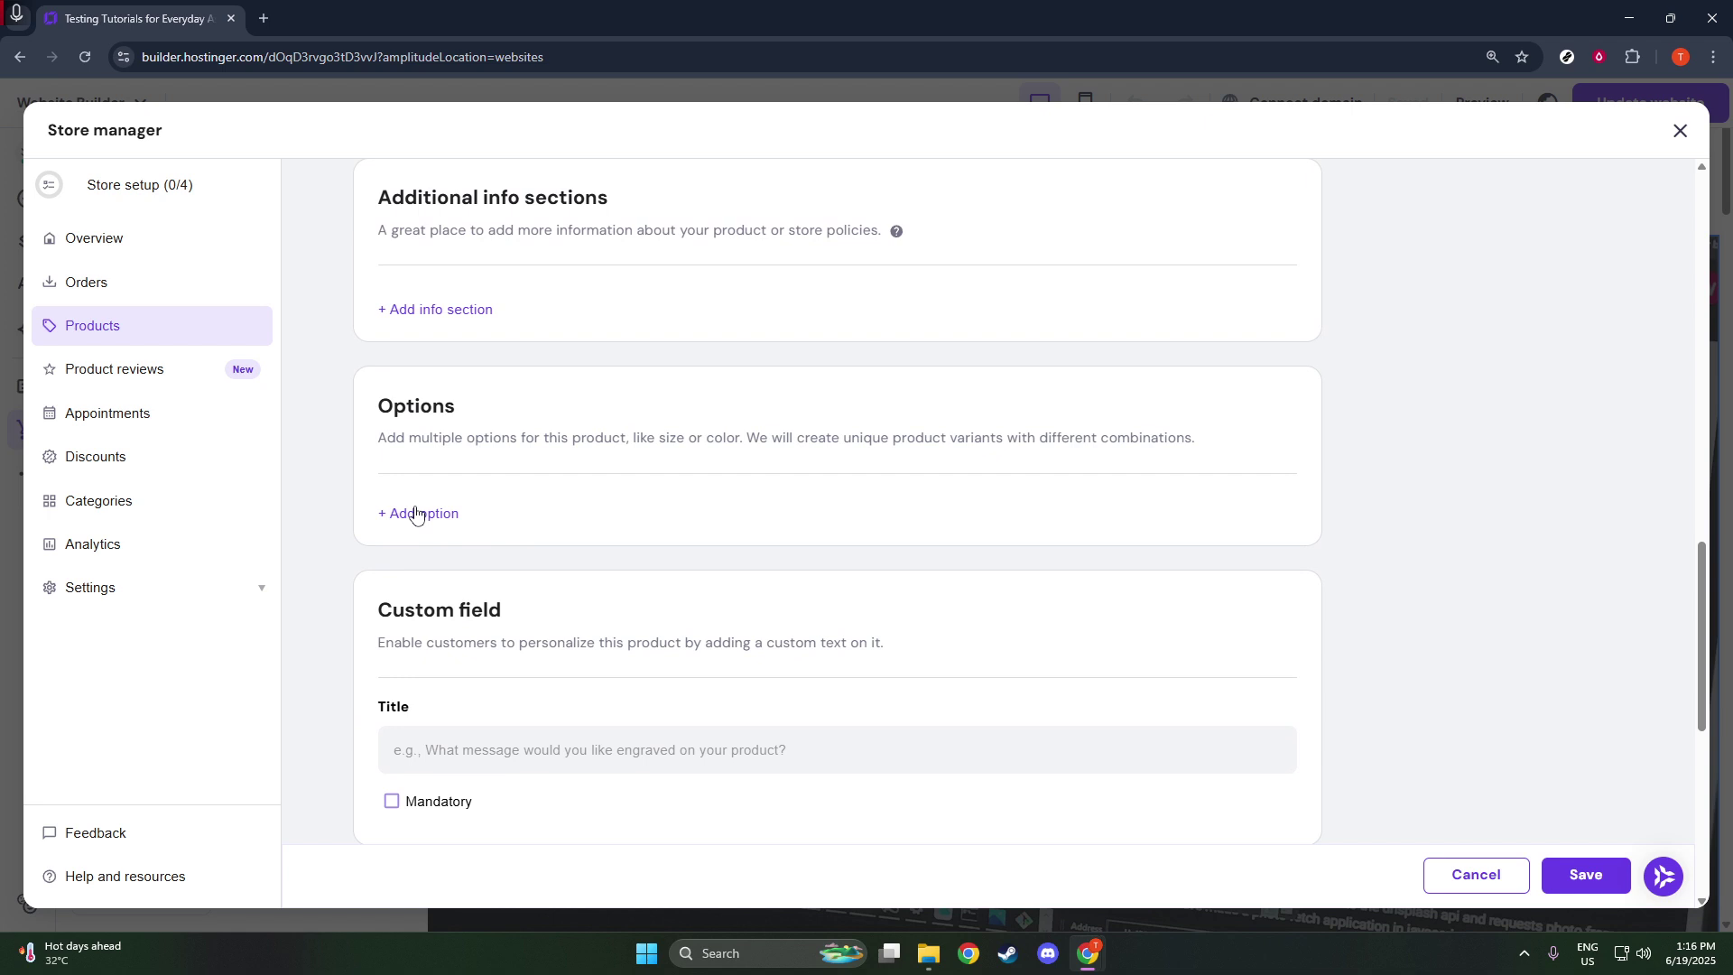
pyautogui.click(417, 514)
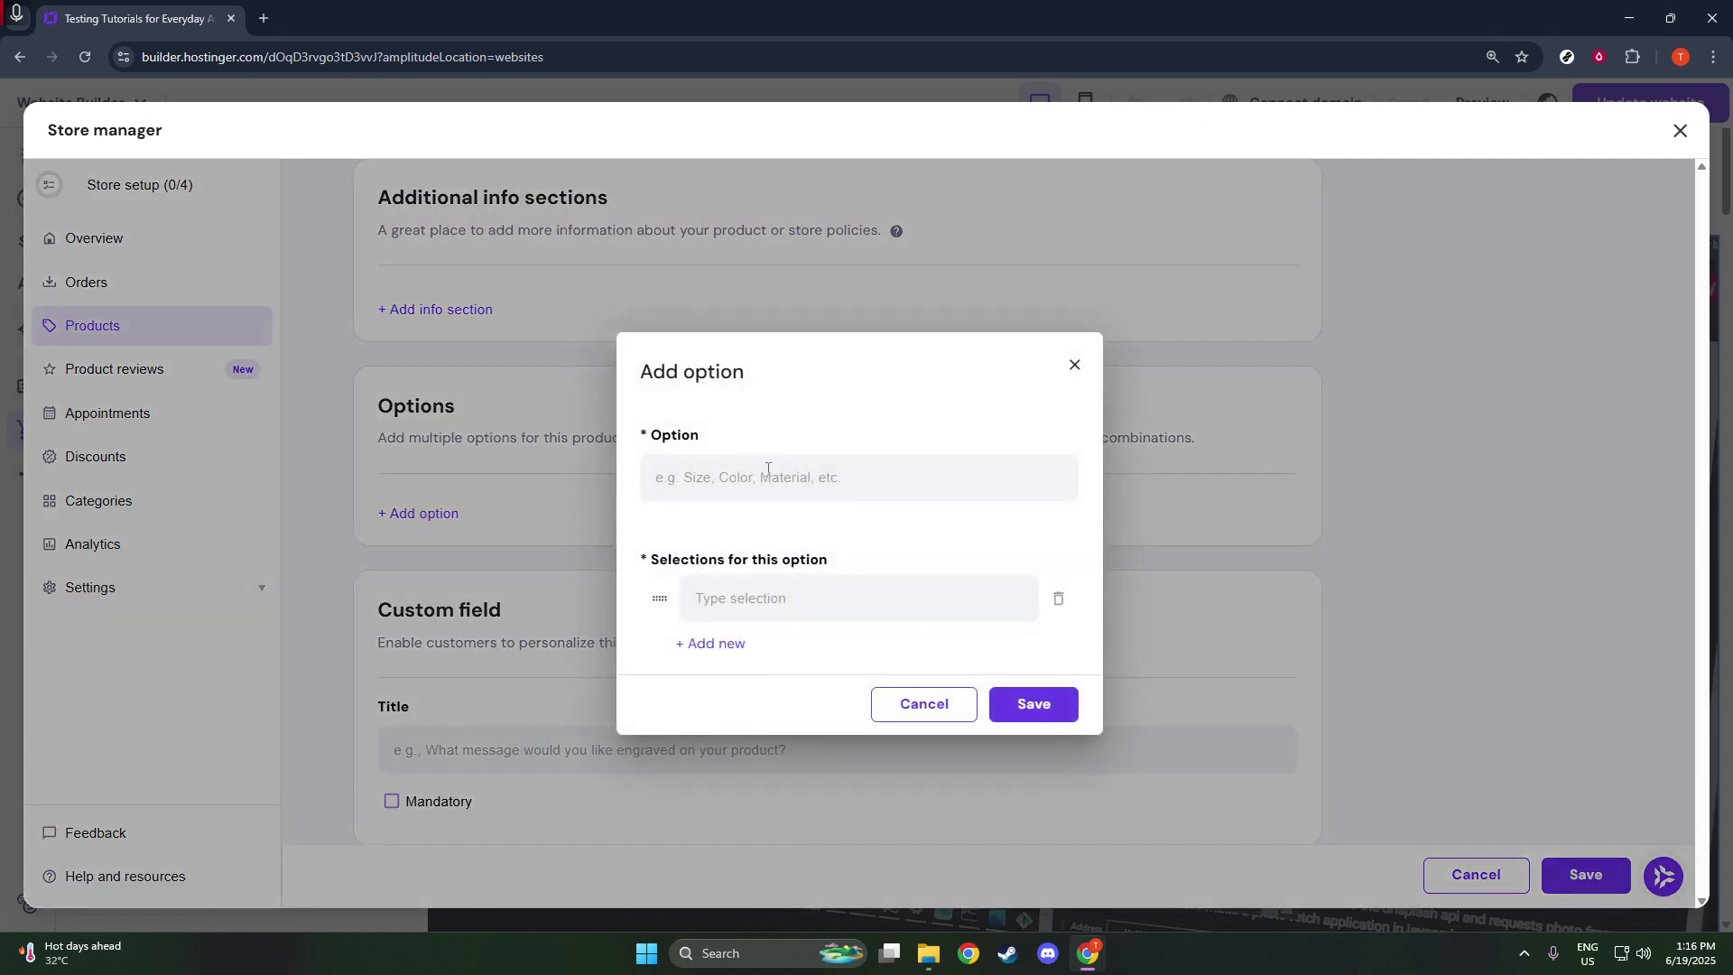
pyautogui.click(768, 469)
pyautogui.click(766, 529)
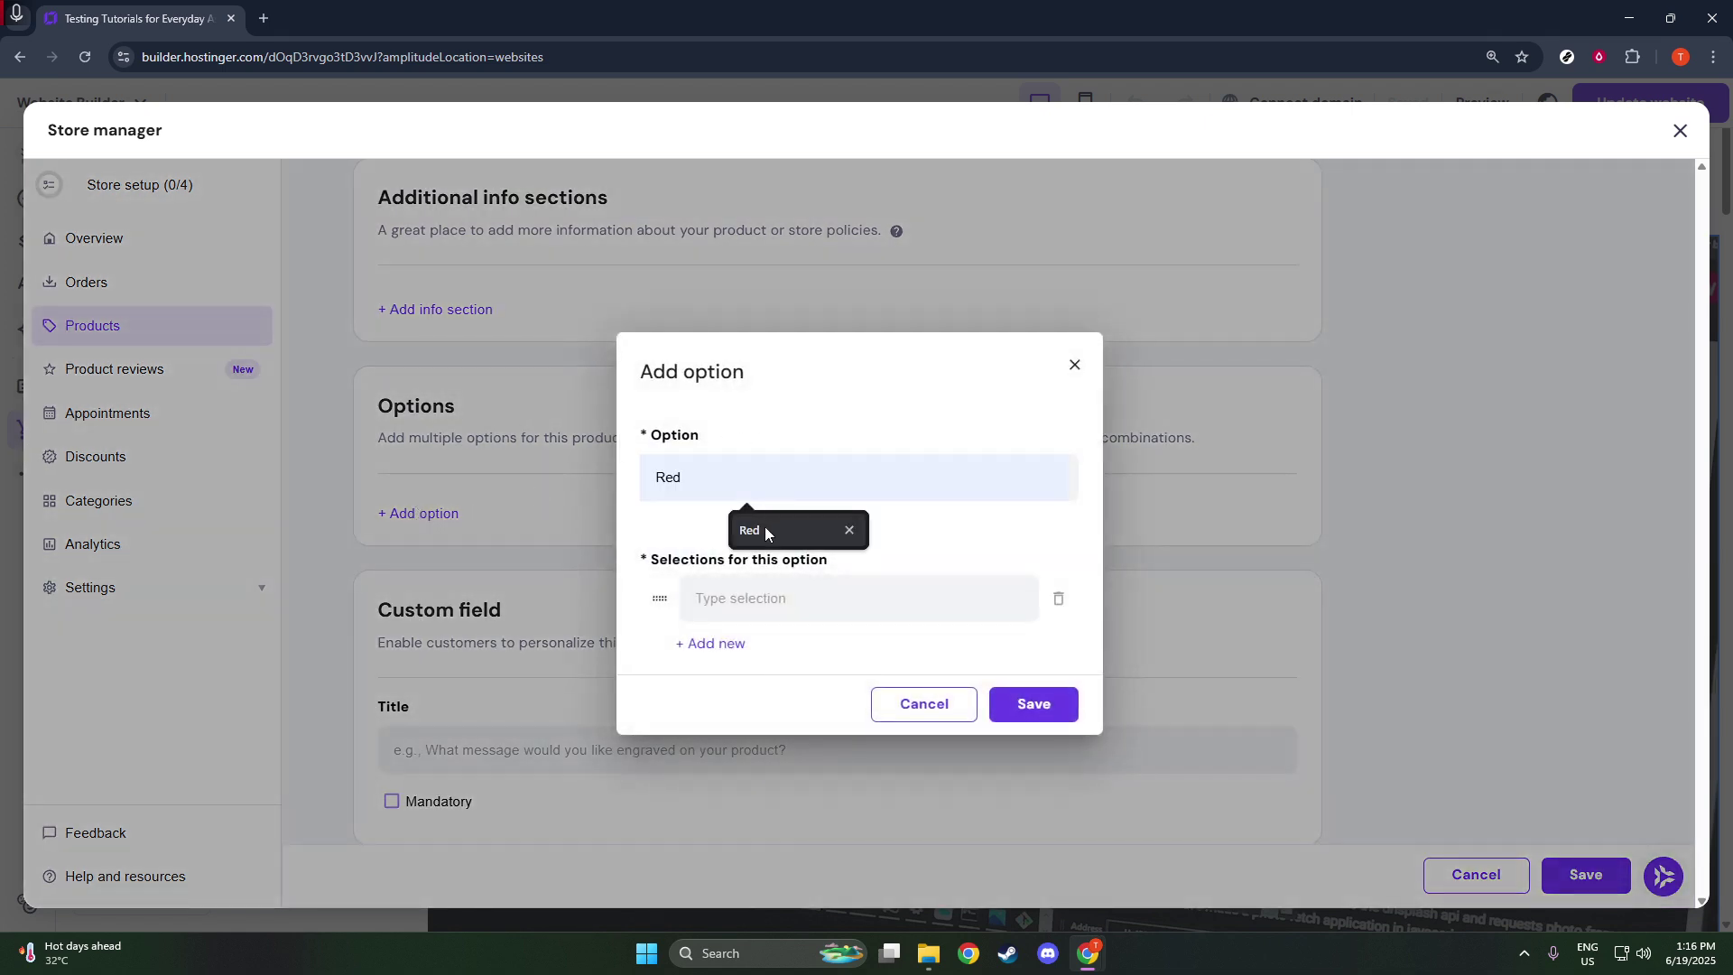
pyautogui.click(772, 605)
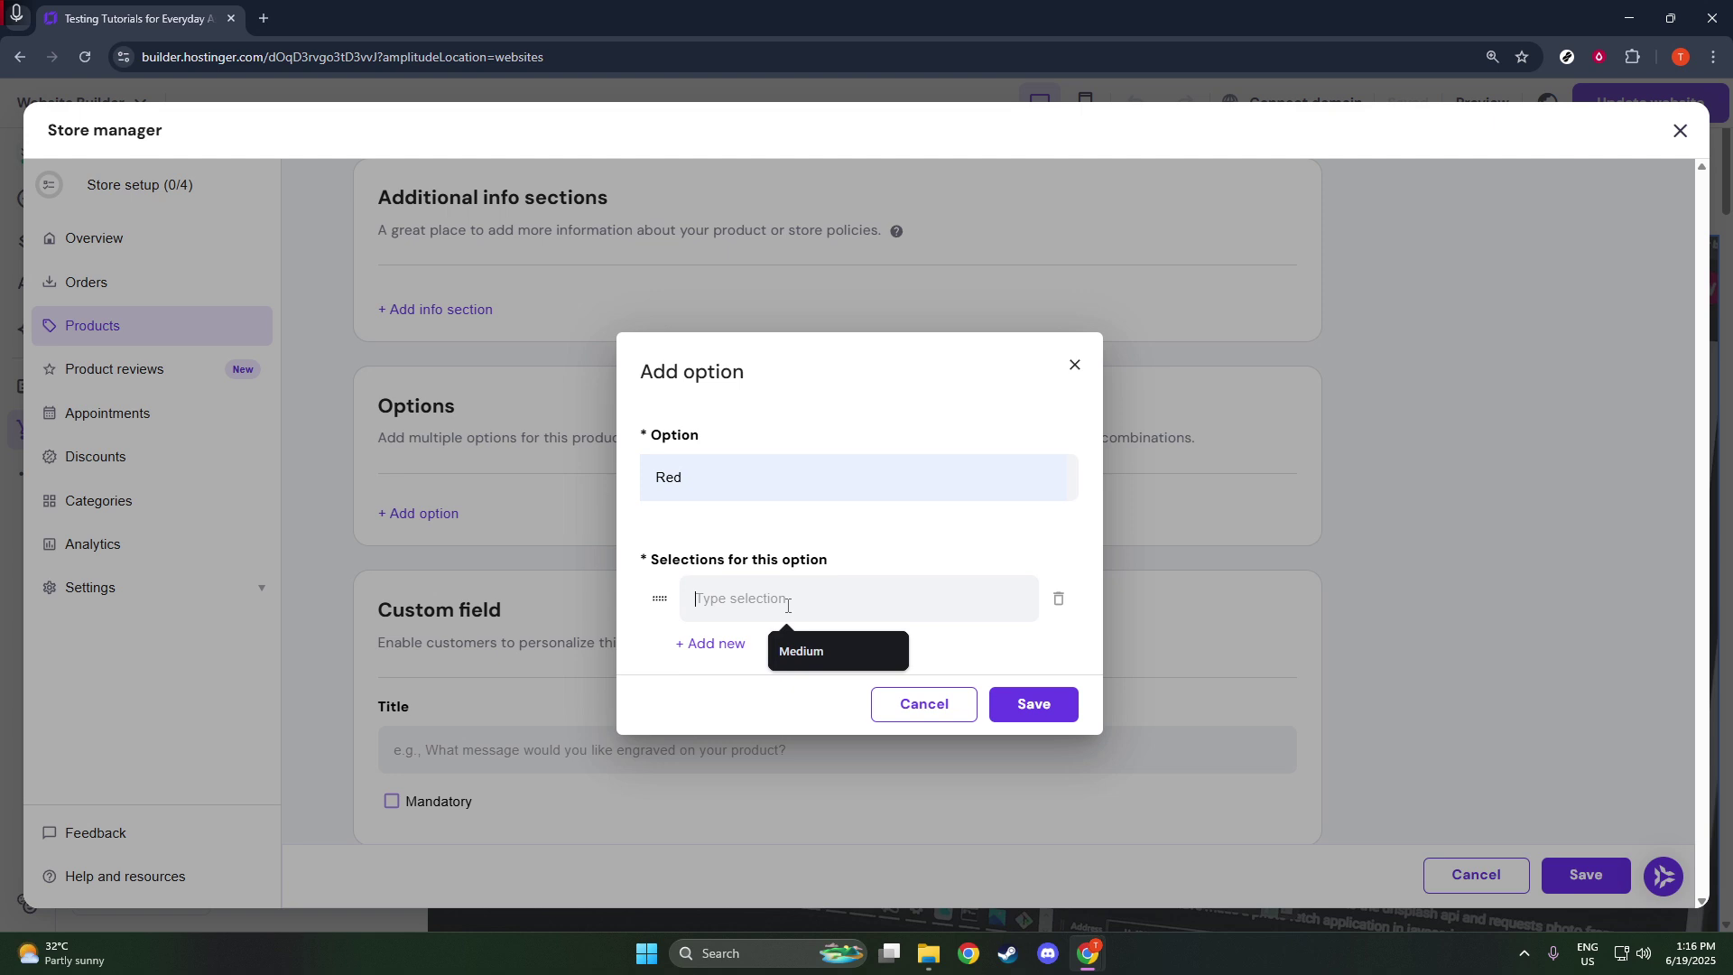
pyautogui.write('Polyester')
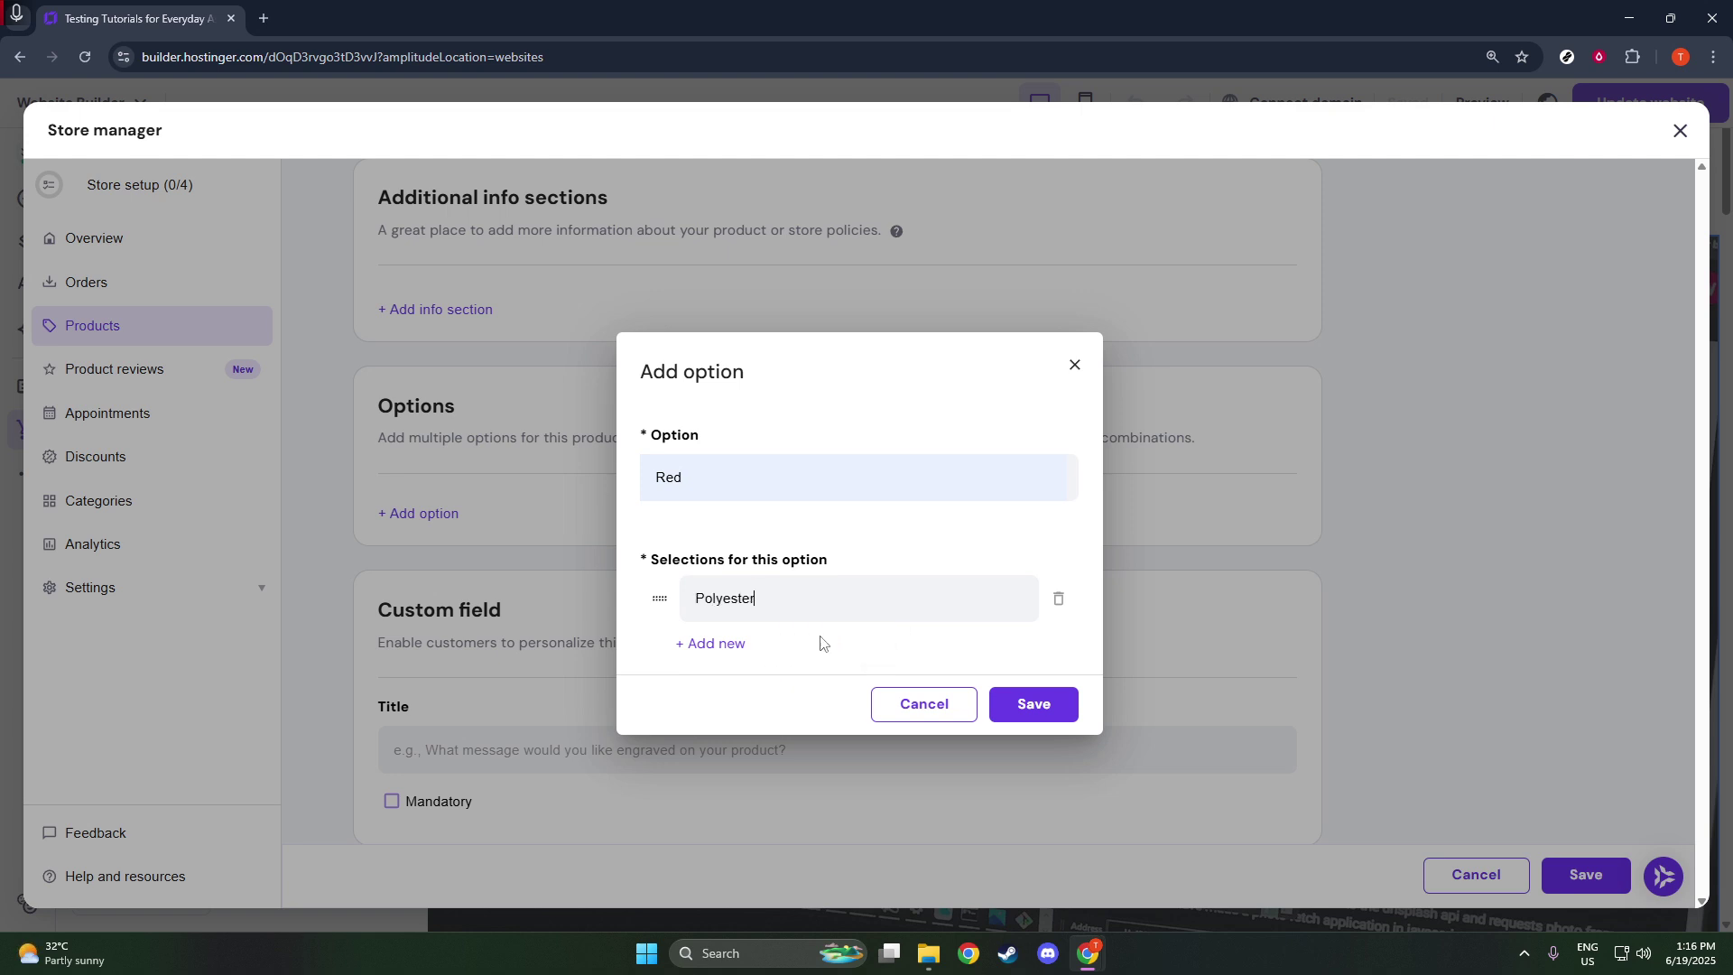
pyautogui.click(1031, 705)
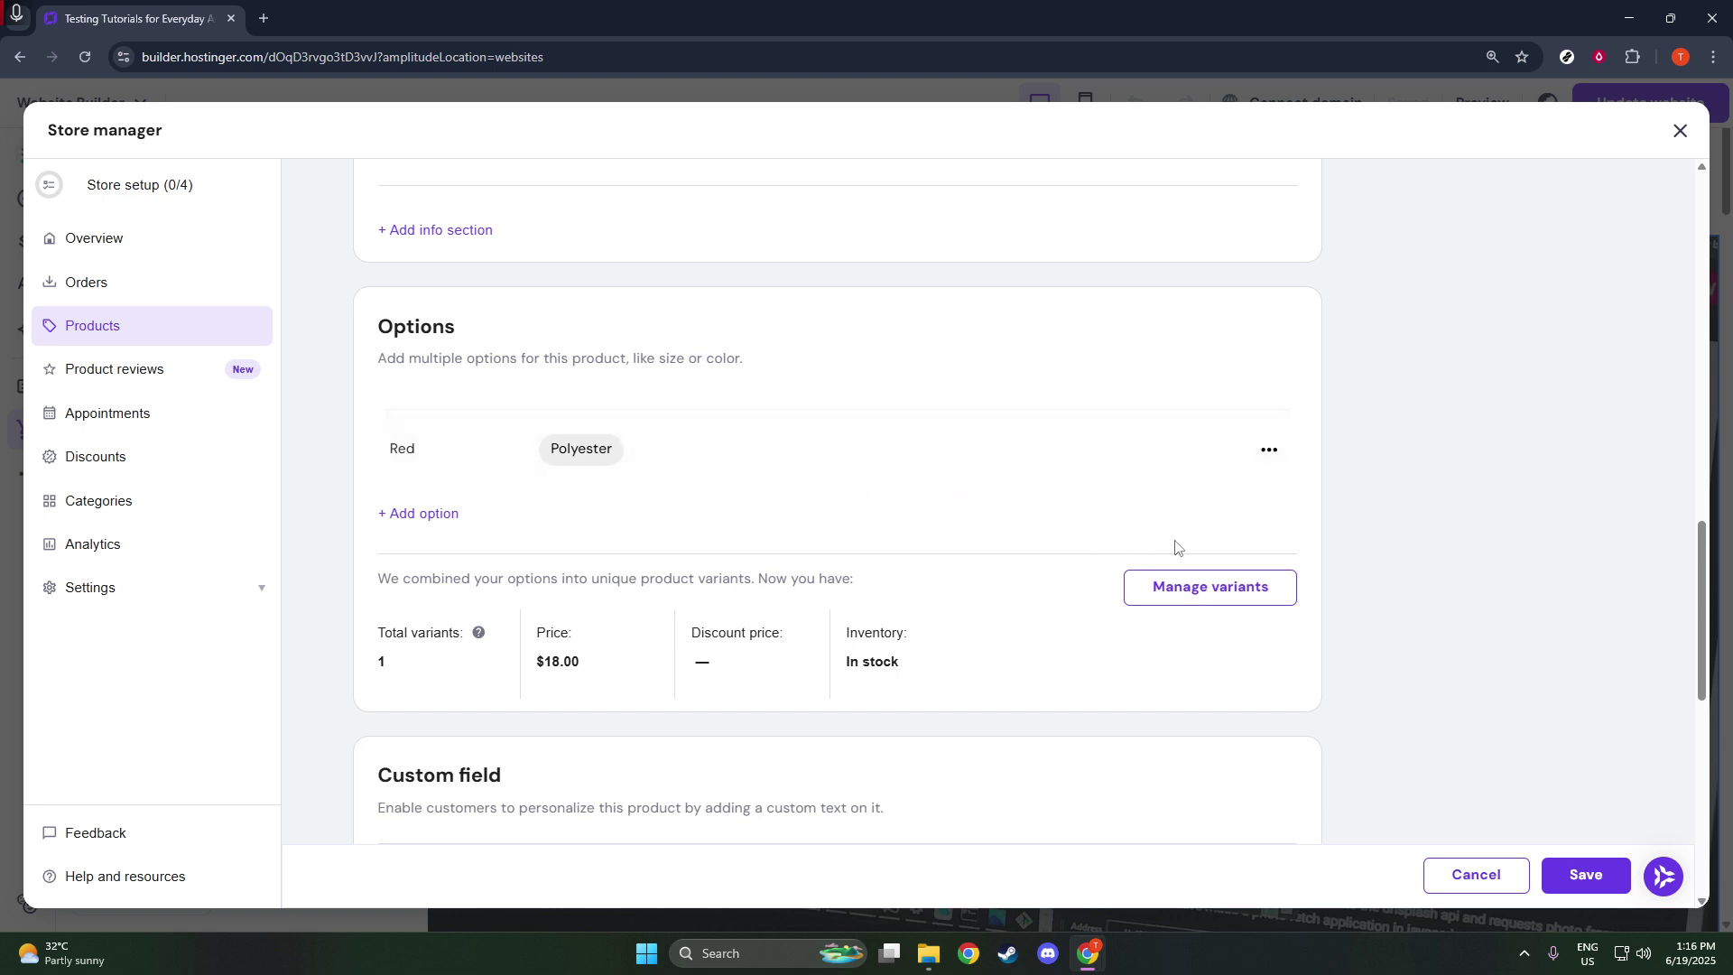
# Review the variant generated from the product's options and save the variant settings
pyautogui.scroll(1, 1172, 550)
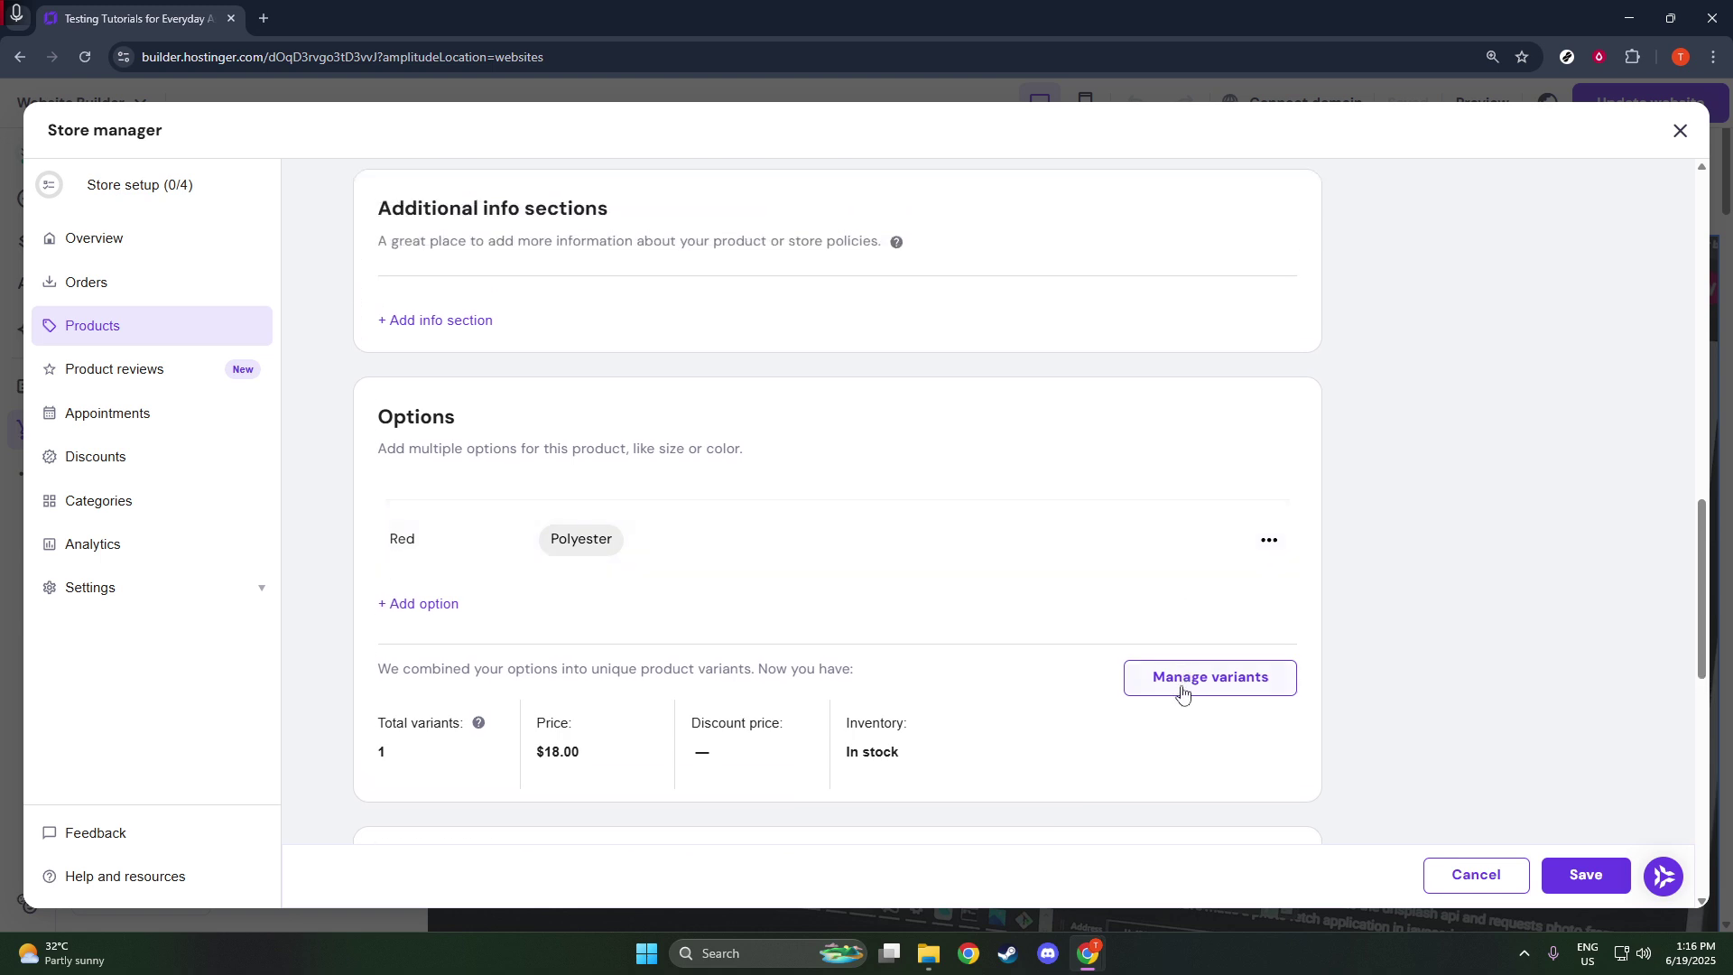
pyautogui.click(1182, 693)
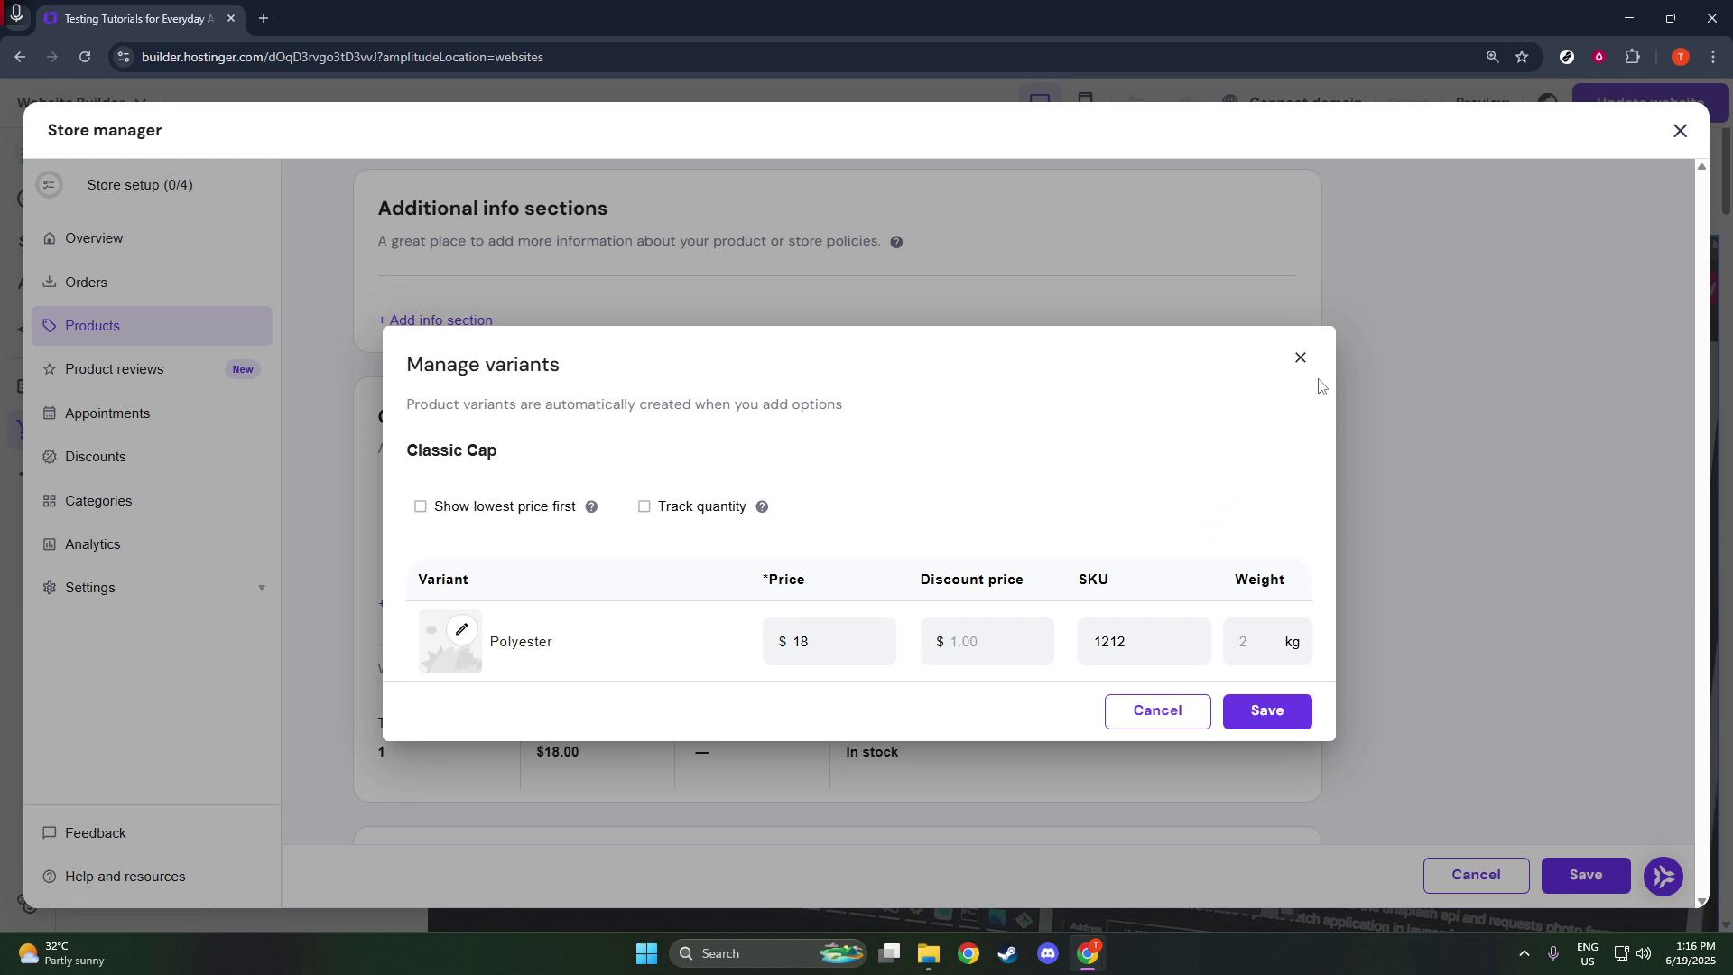
pyautogui.click(1238, 718)
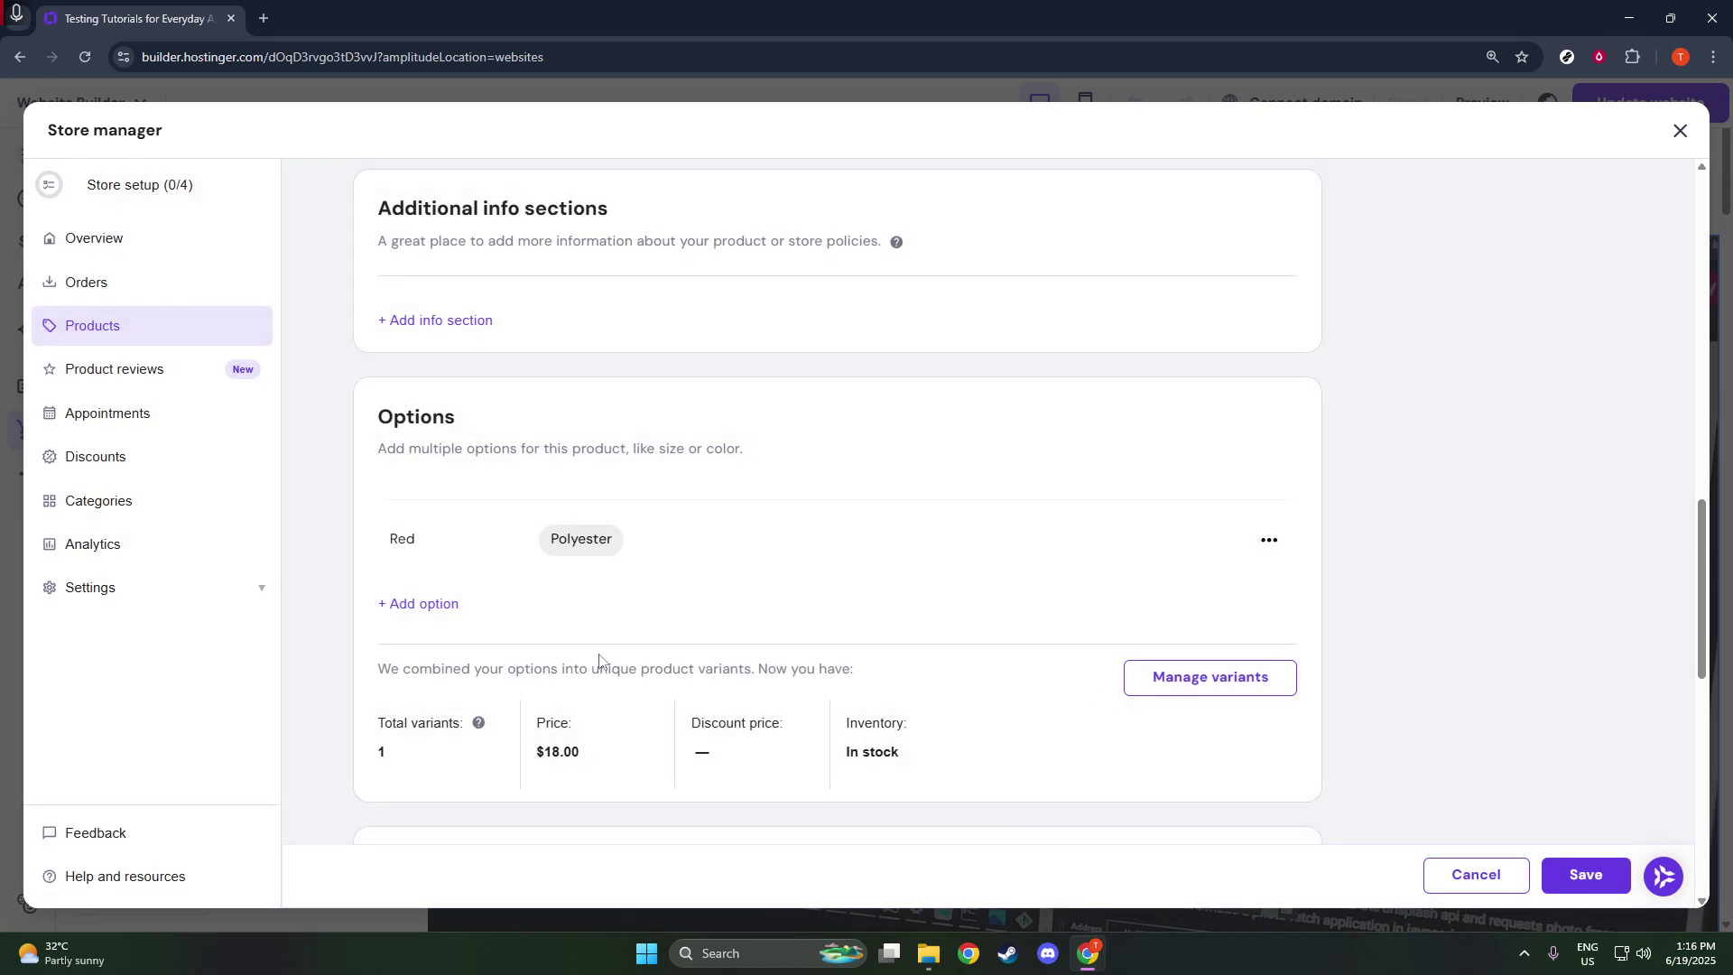
# Add a second product option named Green with the selection Wool and save it
pyautogui.click(442, 606)
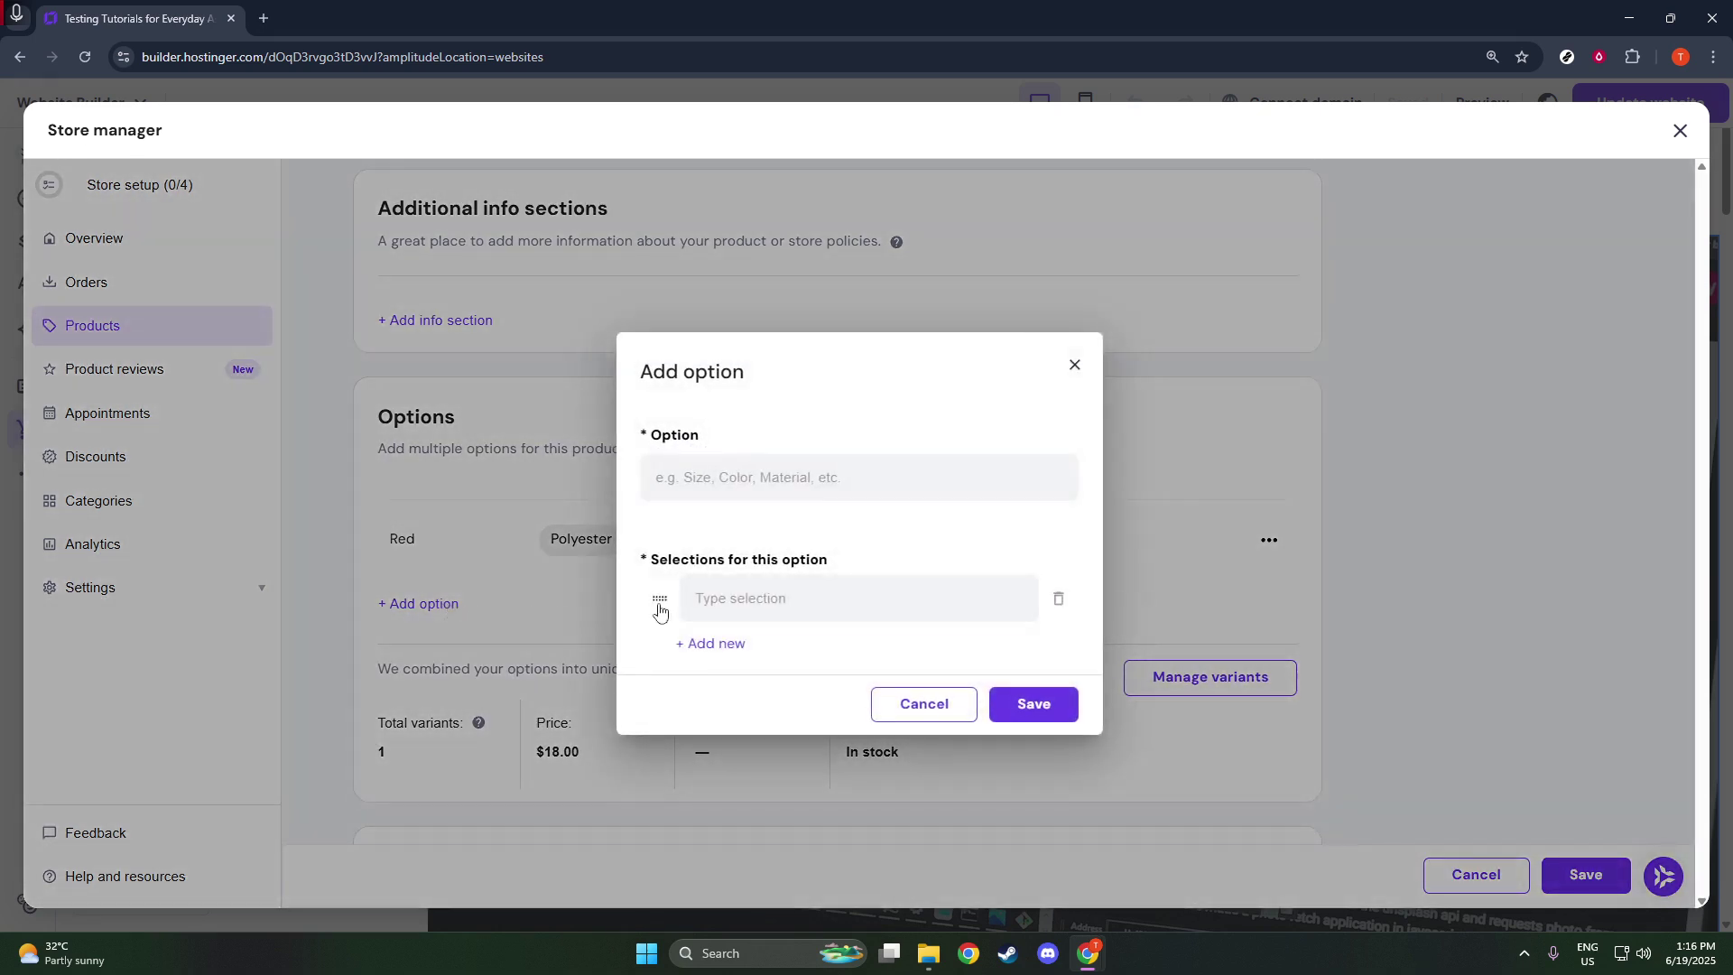
pyautogui.click(831, 476)
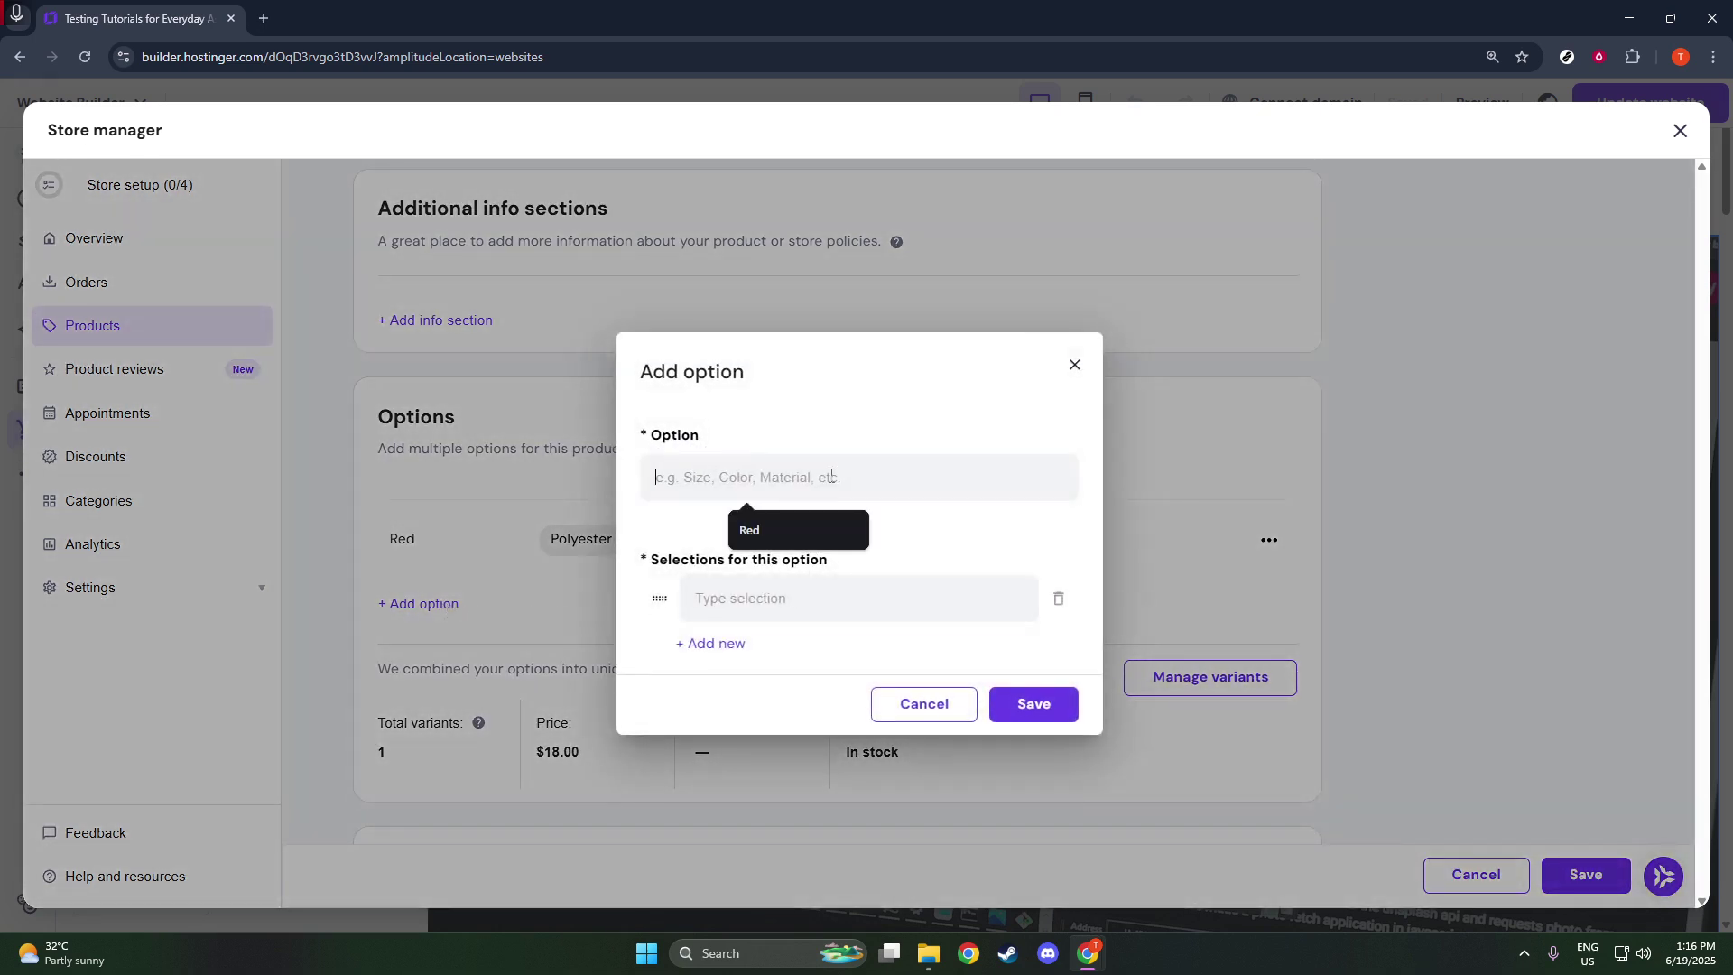
pyautogui.write('Green')
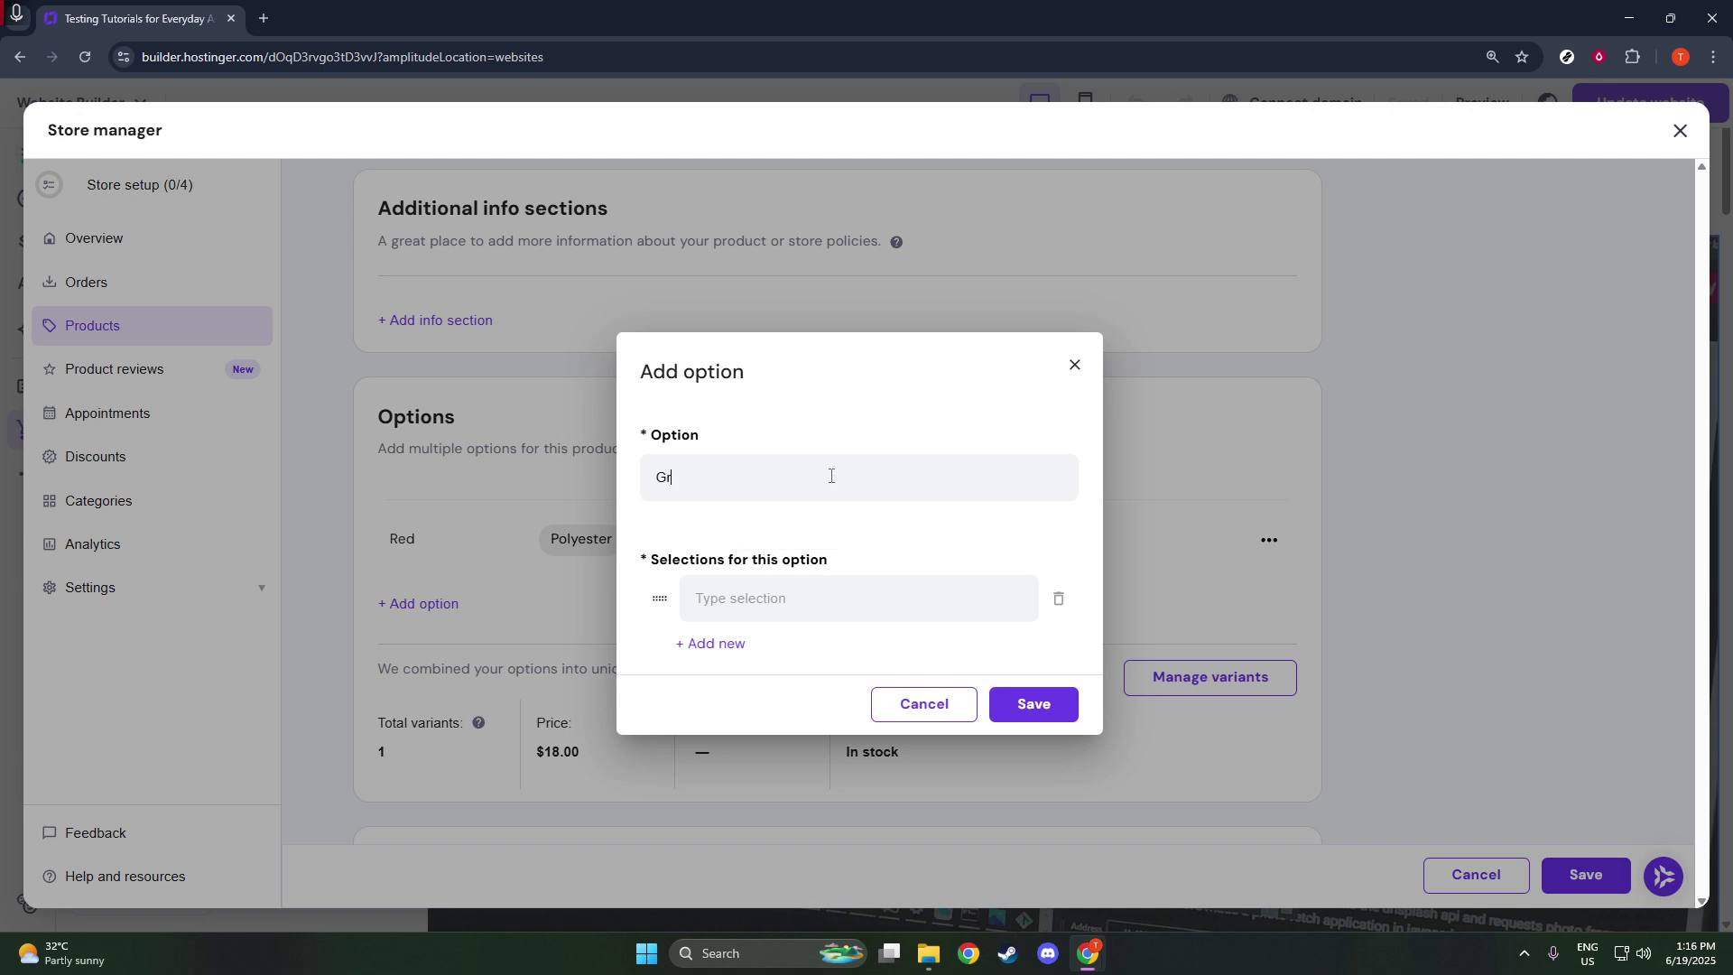
pyautogui.click(747, 608)
pyautogui.write('Wool')
pyautogui.click(1031, 706)
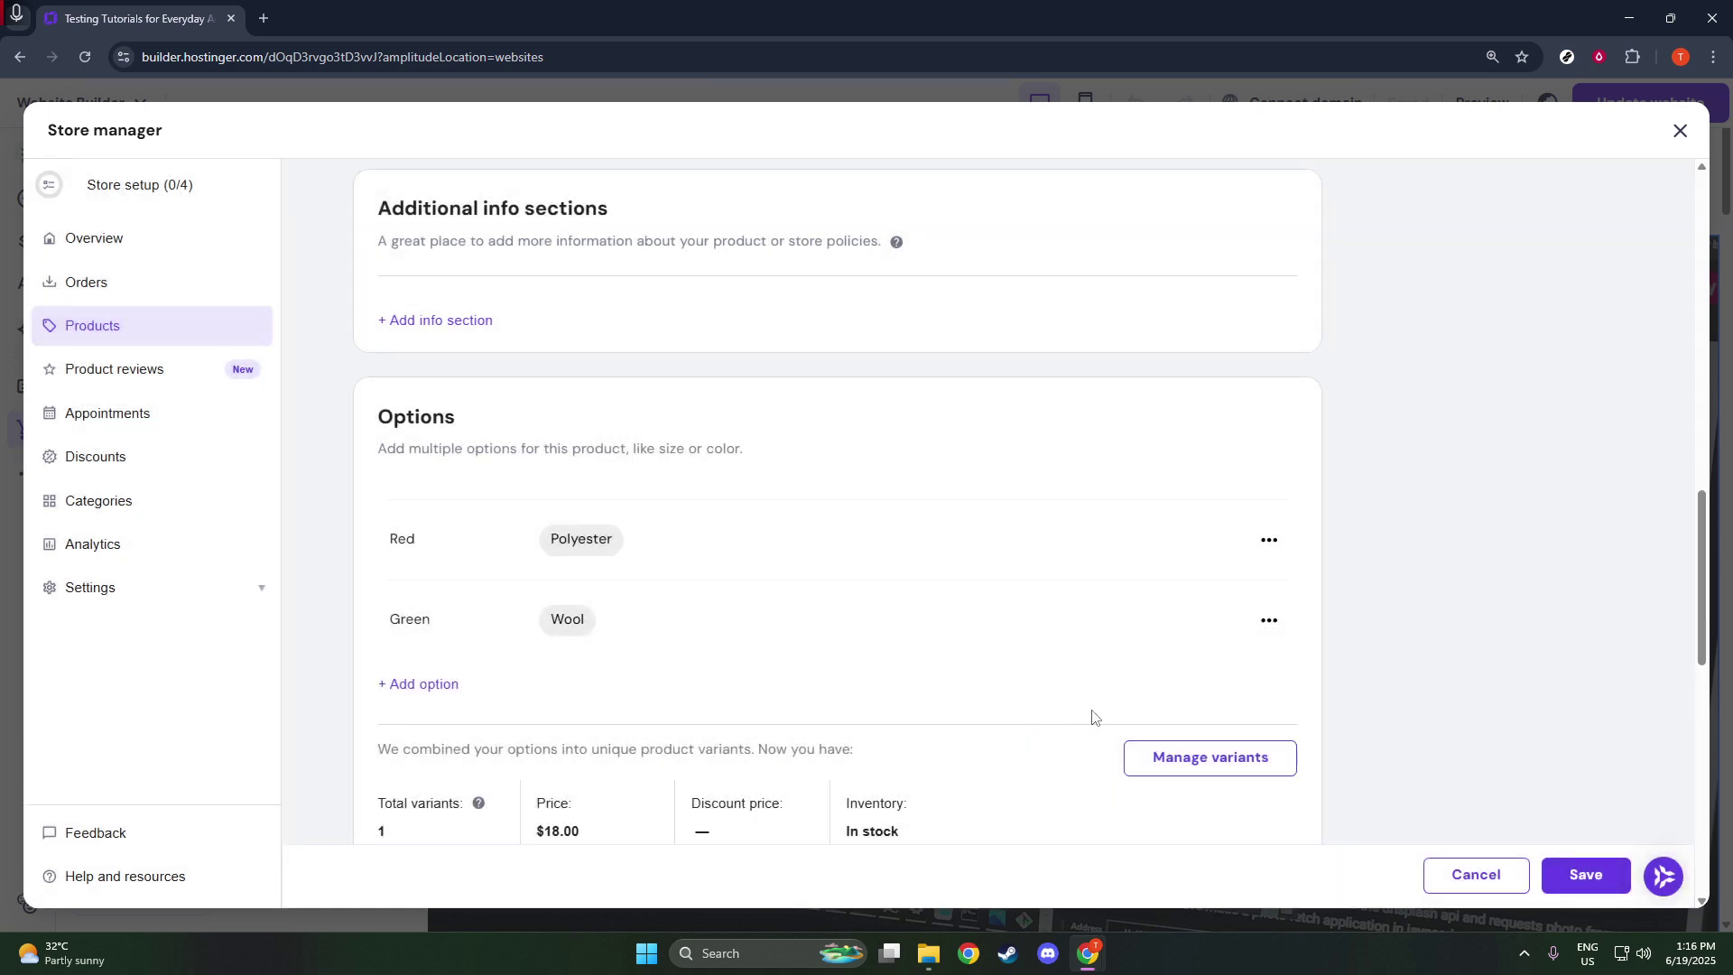
# Save the edited Classic Cap product with its options
pyautogui.scroll(-2, 1188, 623)
pyautogui.click(1269, 442)
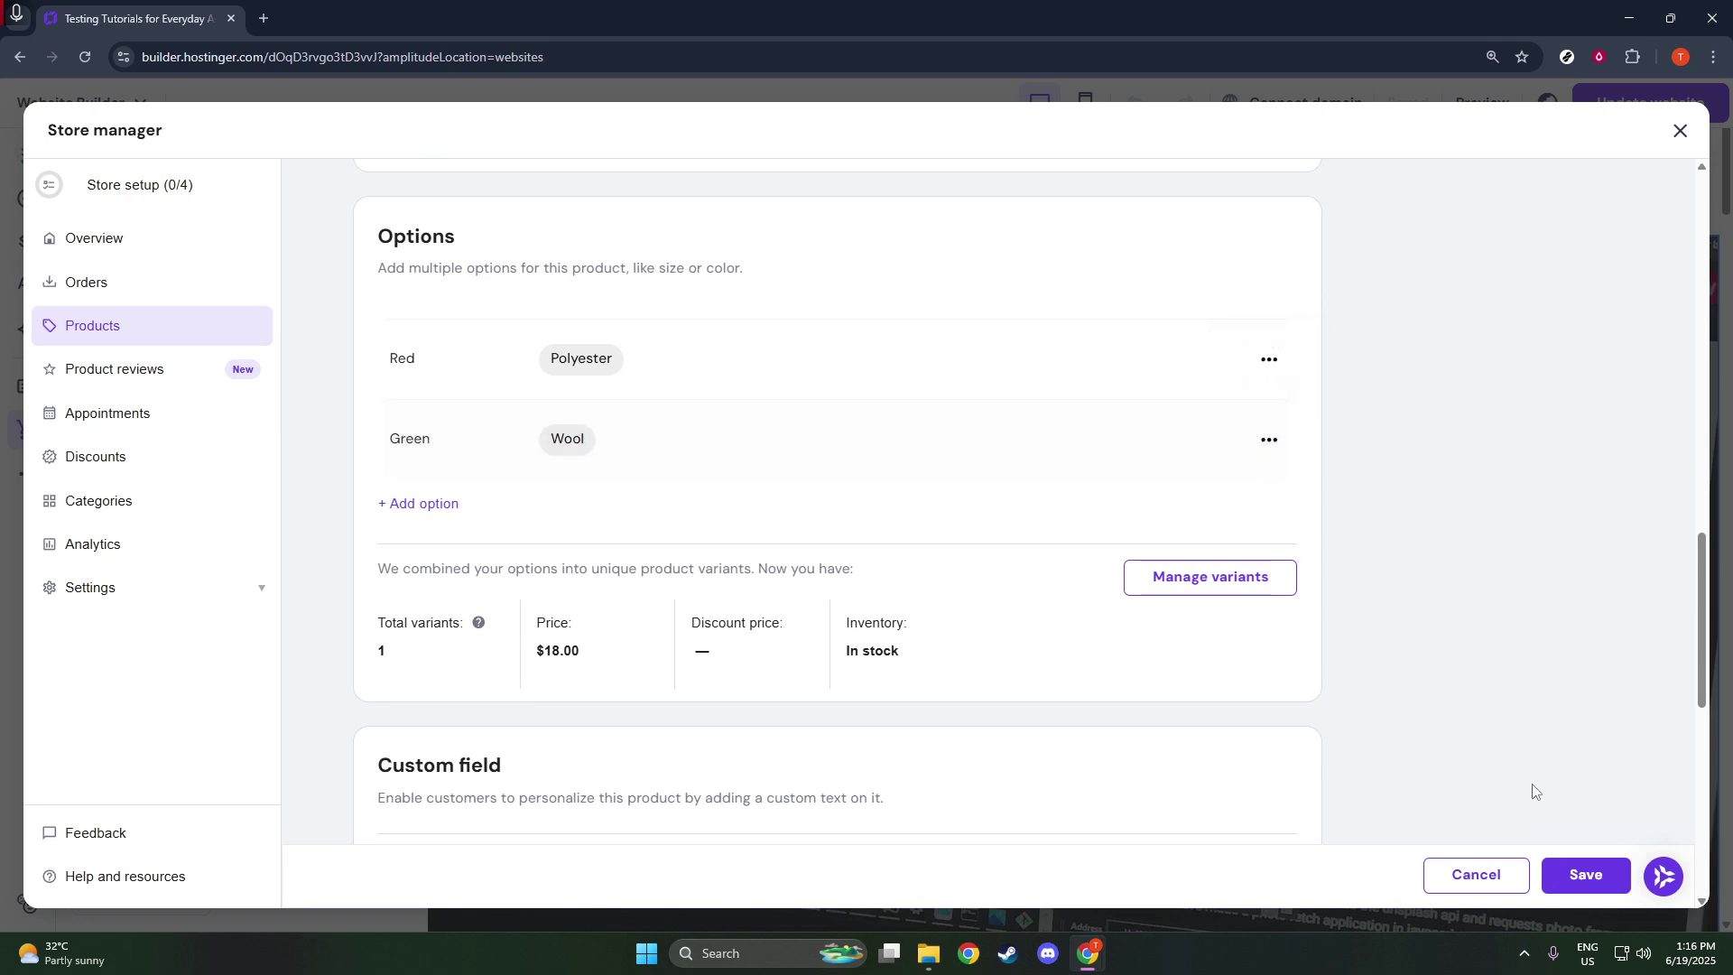
pyautogui.click(1579, 870)
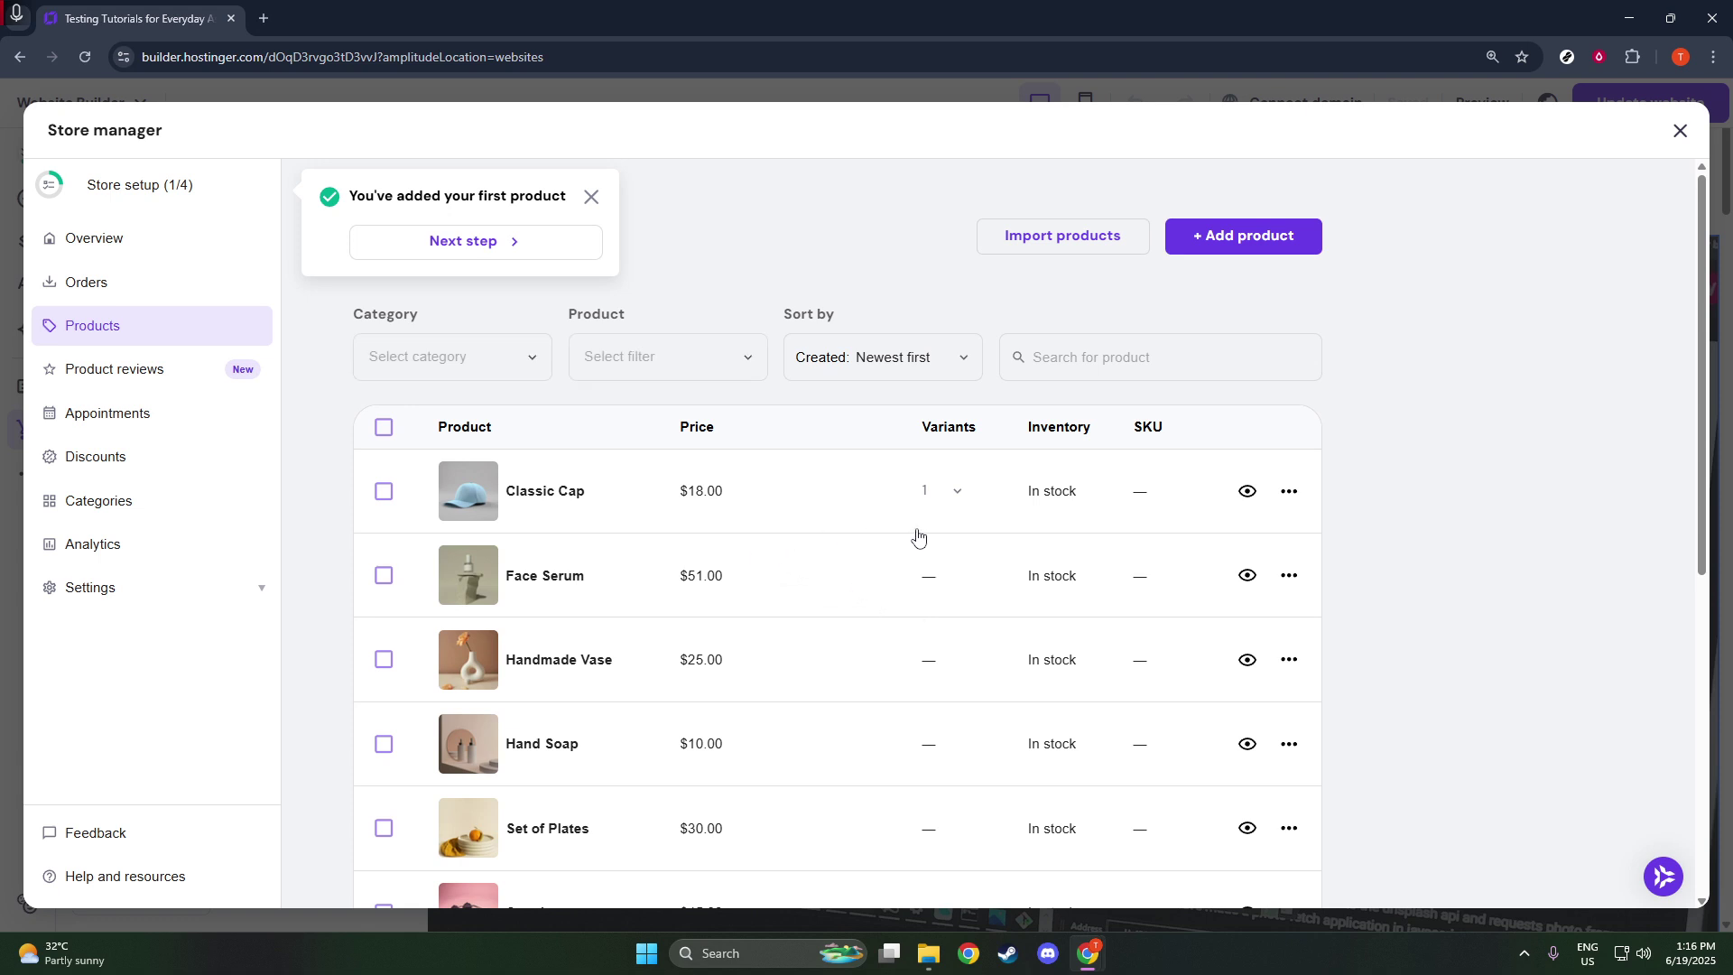
# Look over the product list and the actions available for the Classic Cap, and close the store manager
pyautogui.moveTo(1273, 490)
pyautogui.scroll(-3, 1449, 597)
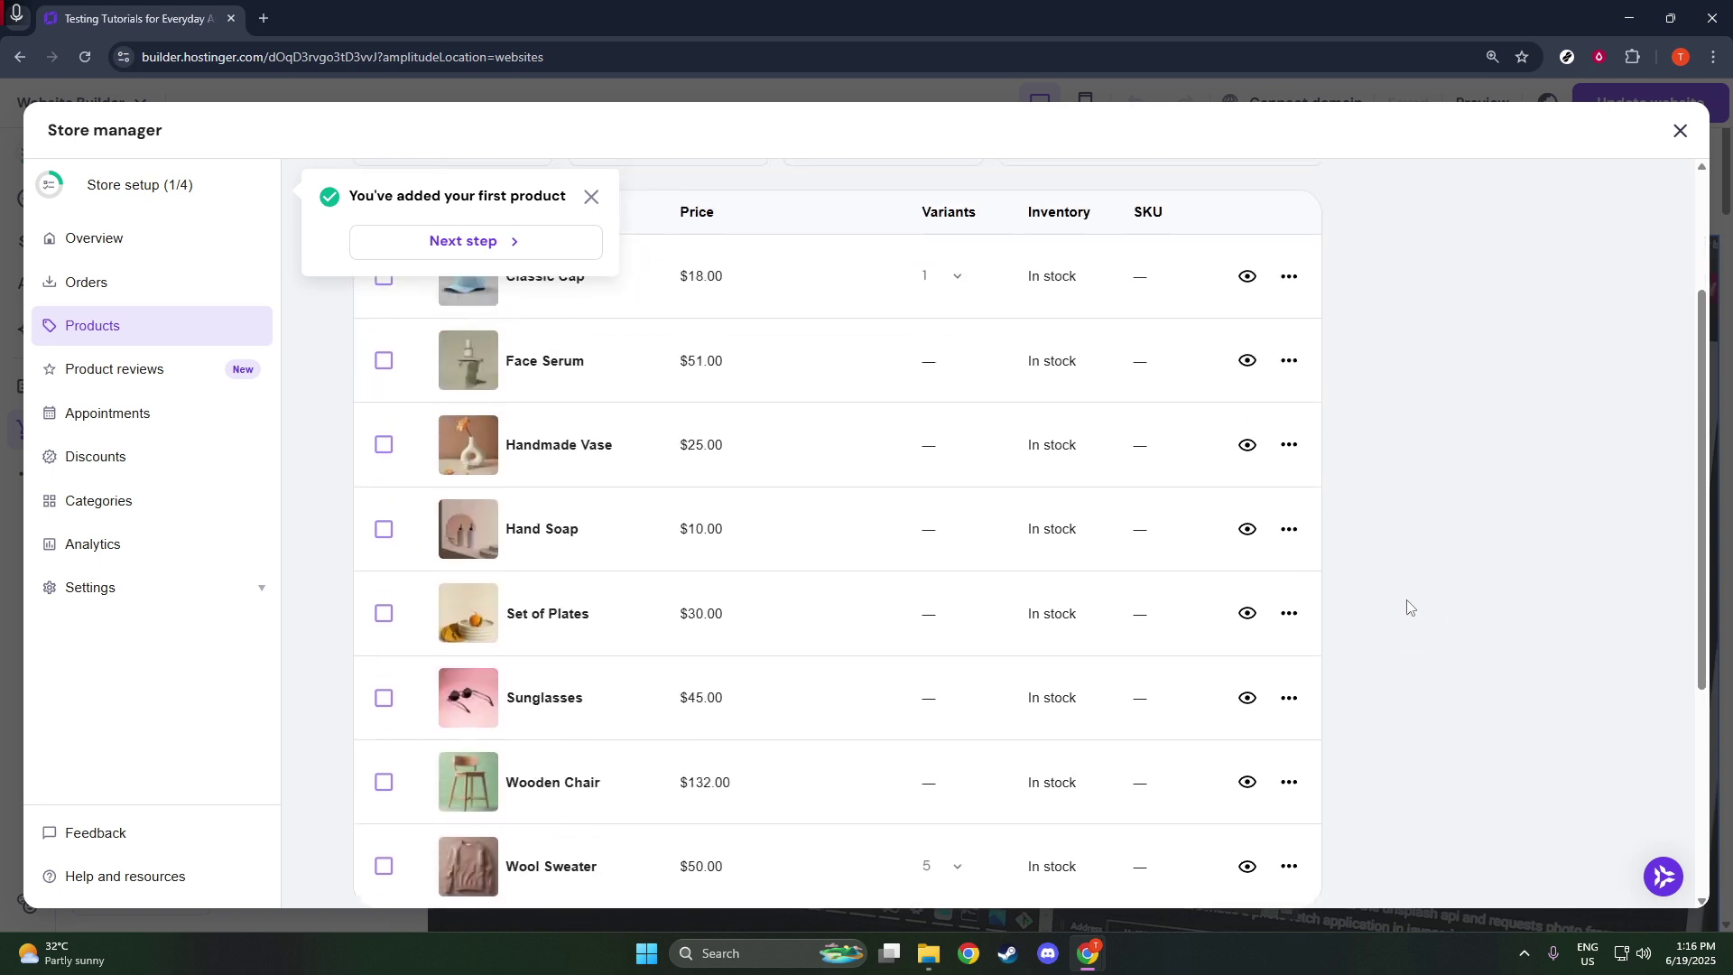
pyautogui.scroll(2, 1408, 607)
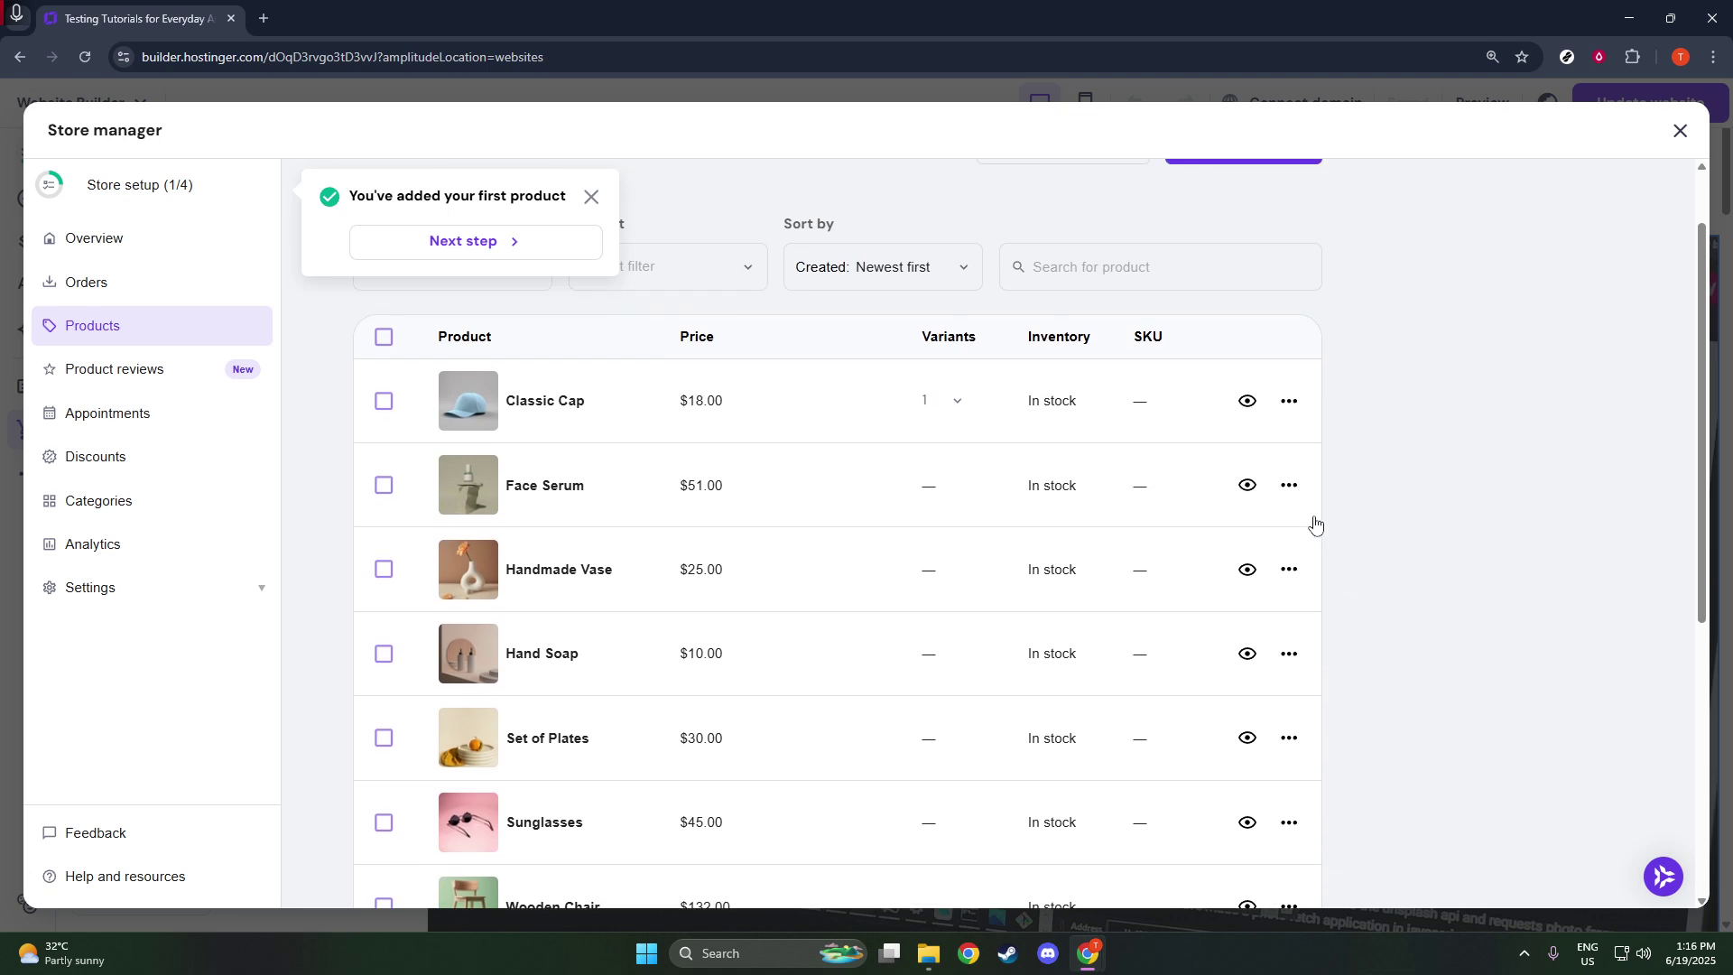
pyautogui.scroll(1, 1291, 413)
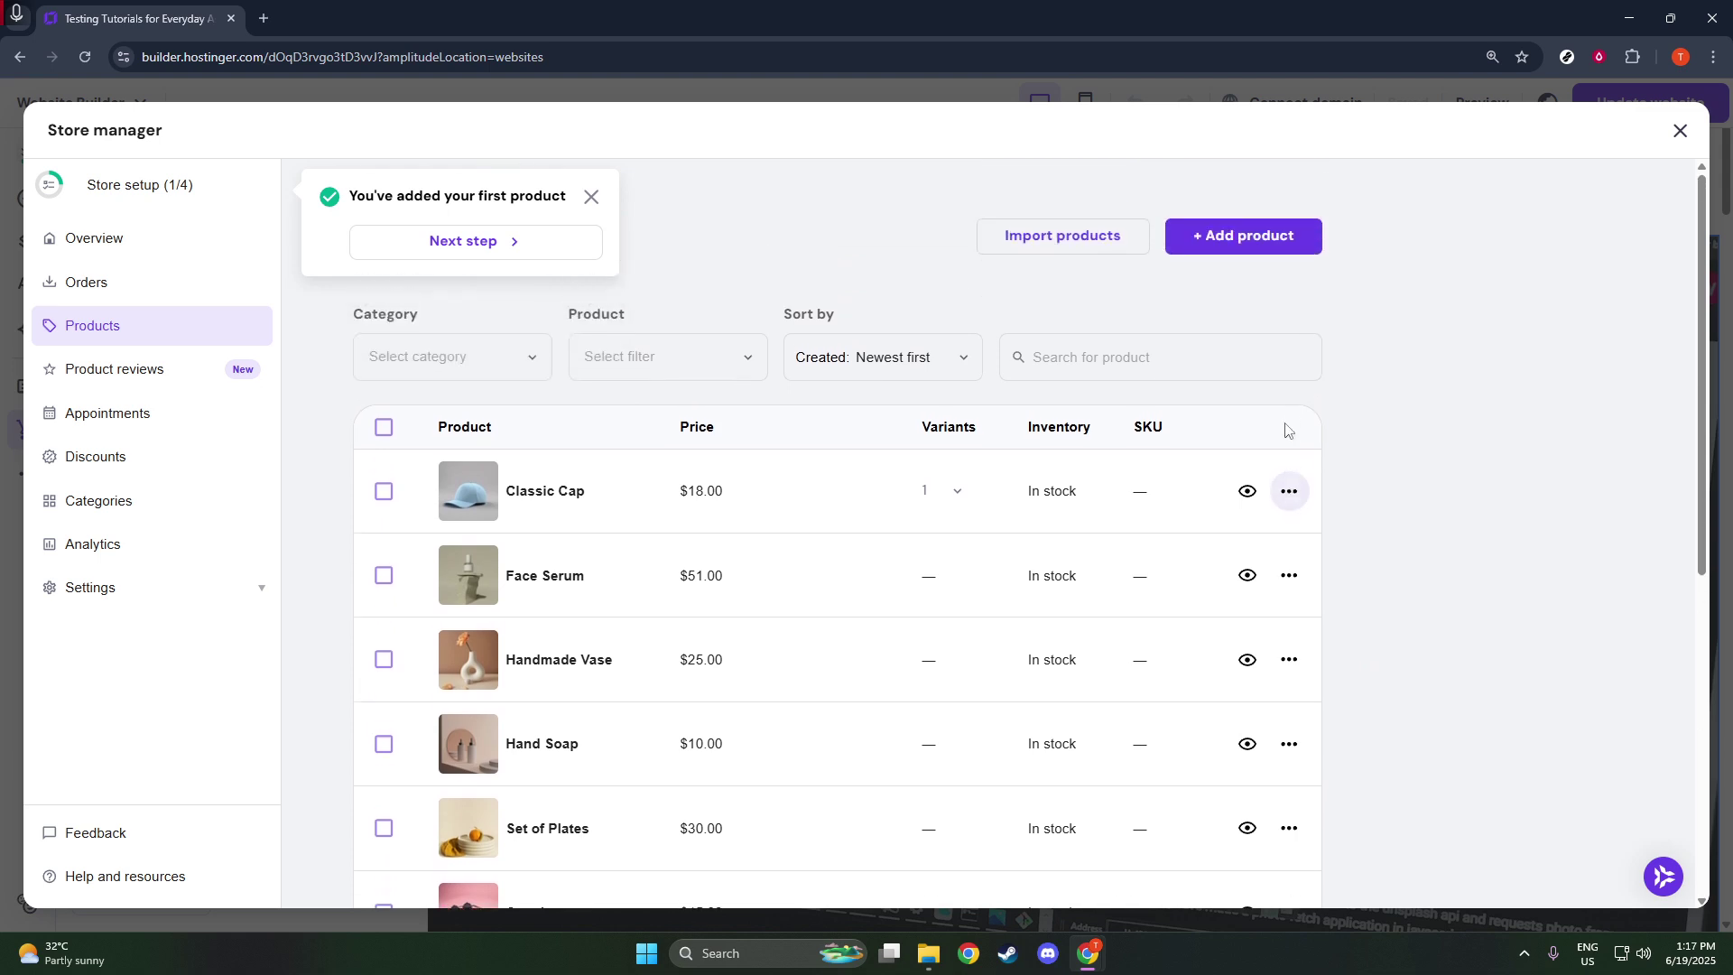
pyautogui.click(1295, 490)
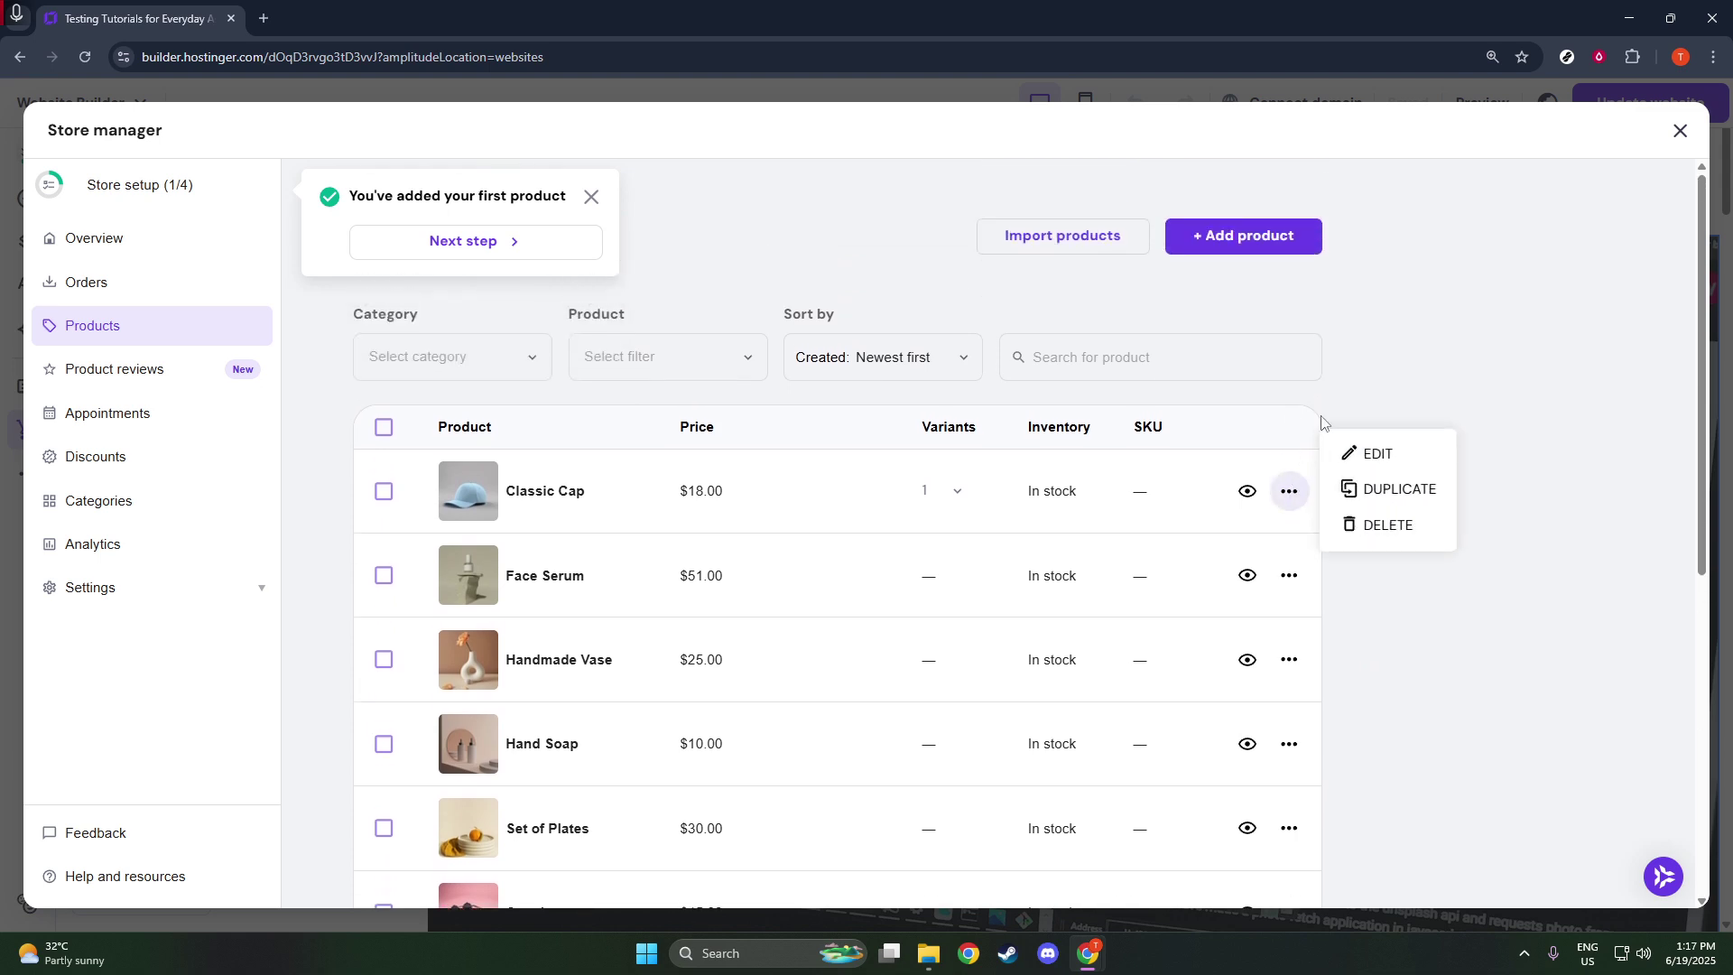
pyautogui.click(1372, 369)
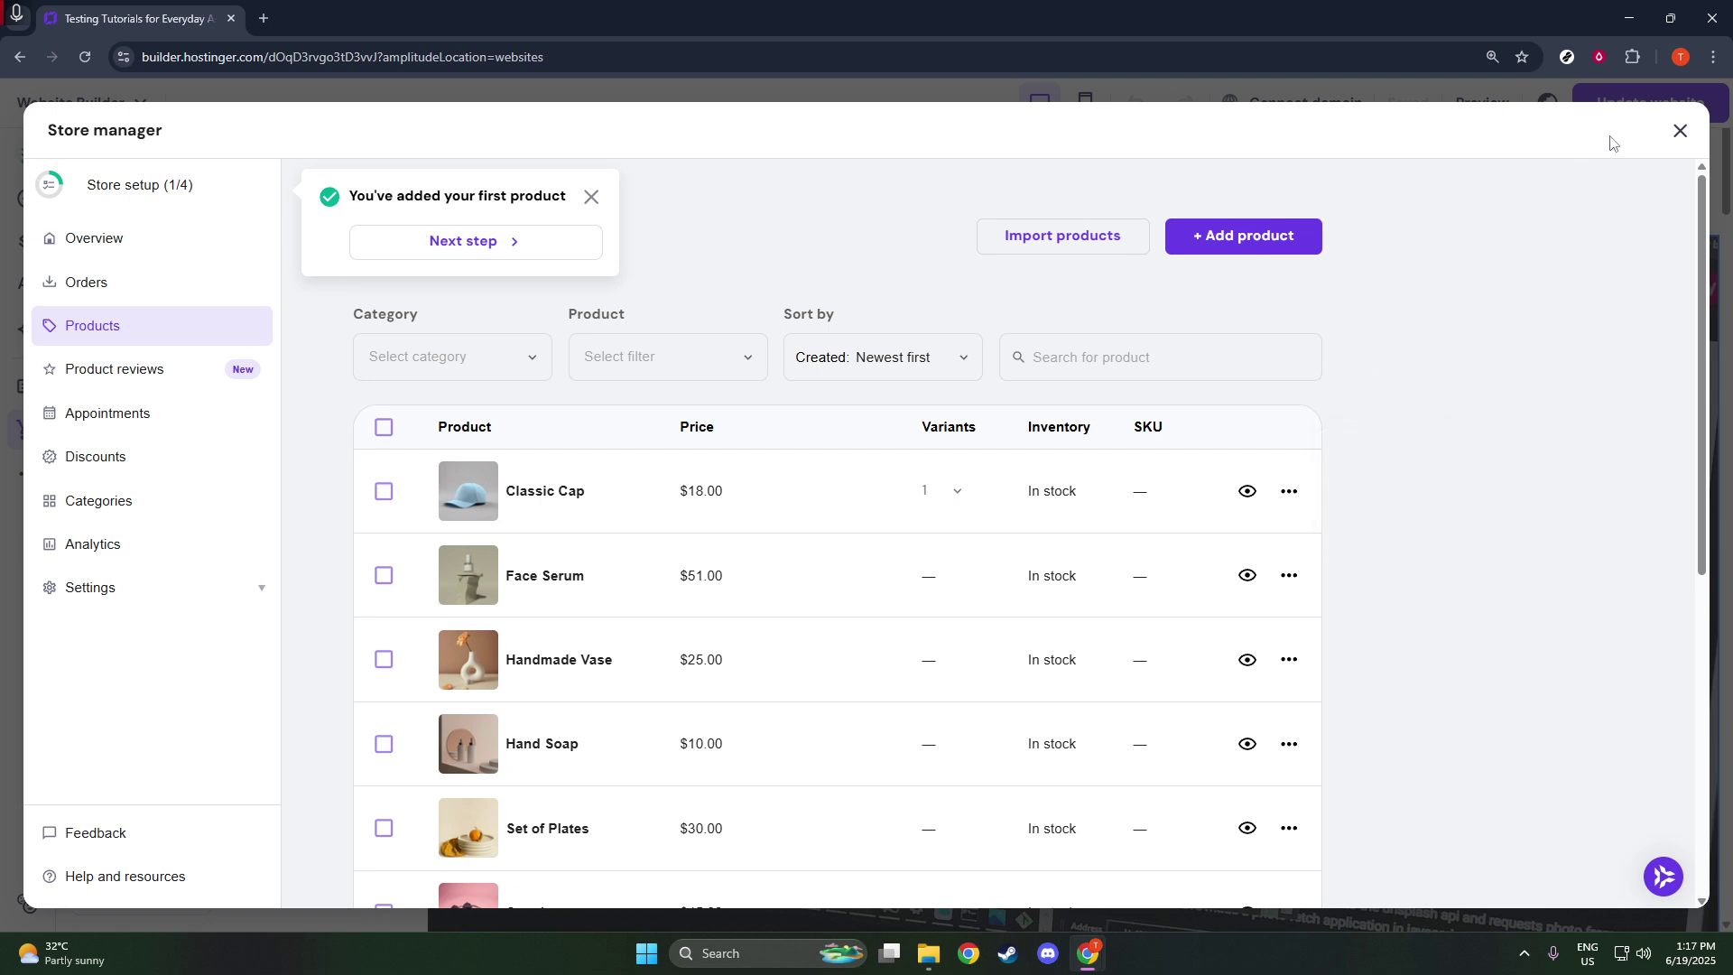
pyautogui.click(1680, 131)
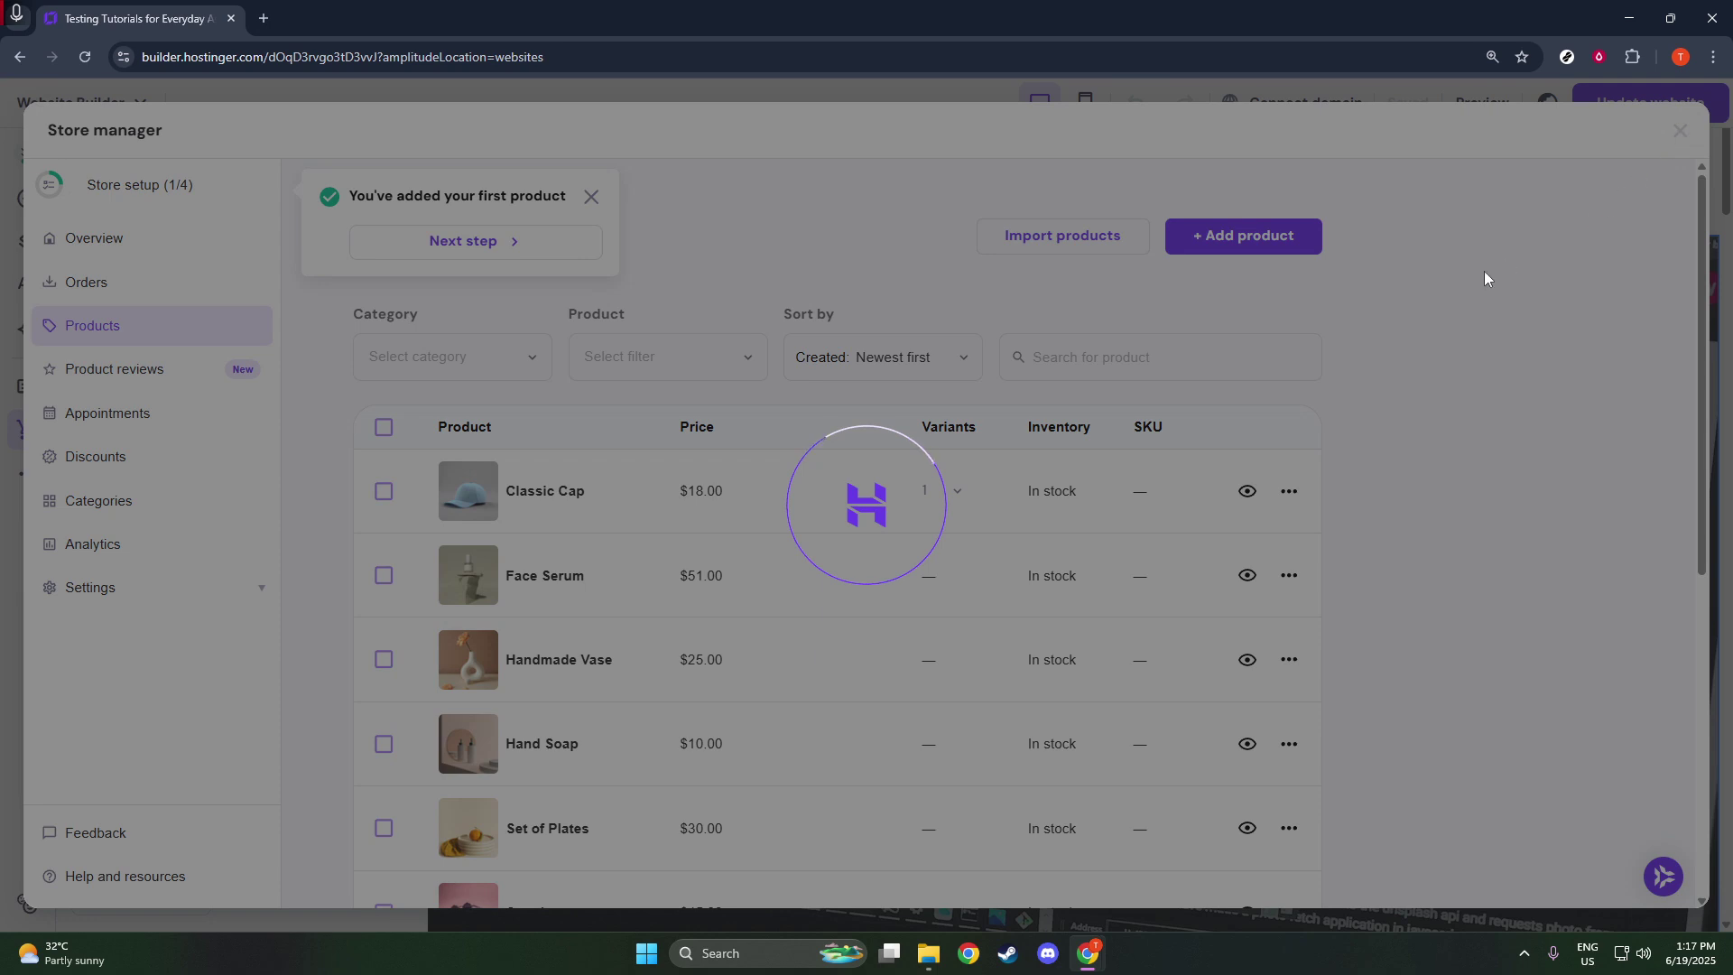